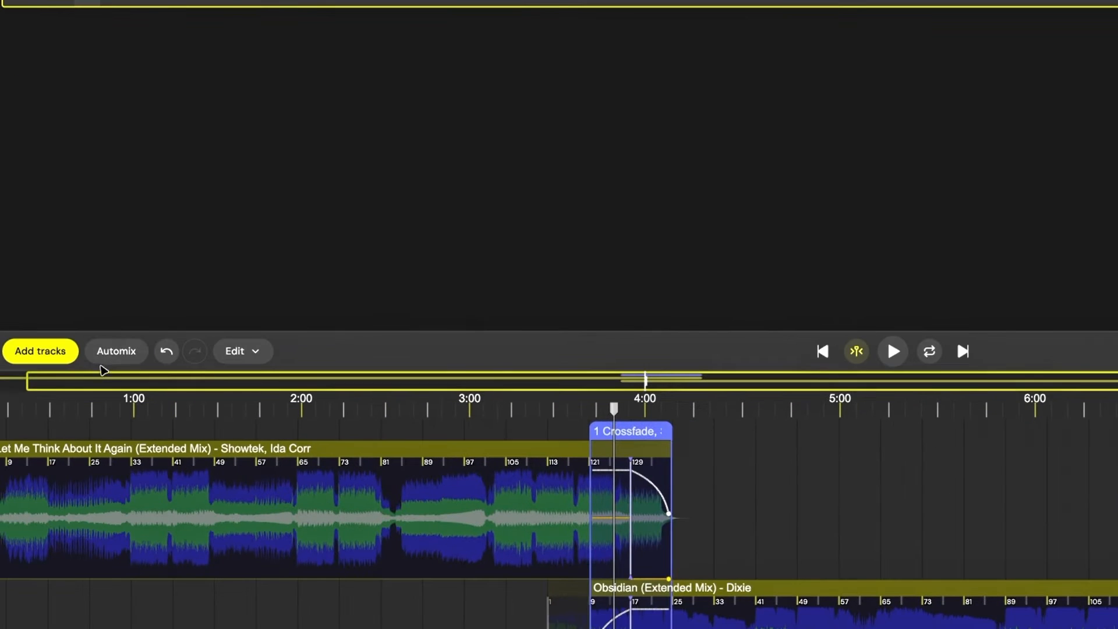
- Run Automix on the three-track playlist and finish the dialog
click(112, 343)
click(1047, 508)
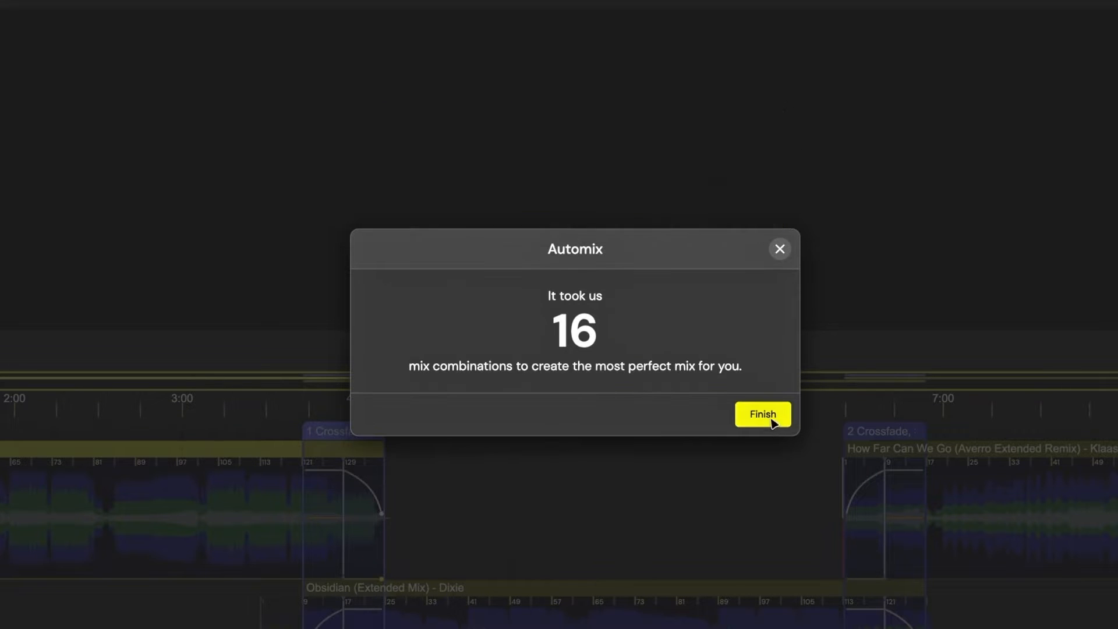
click(768, 416)
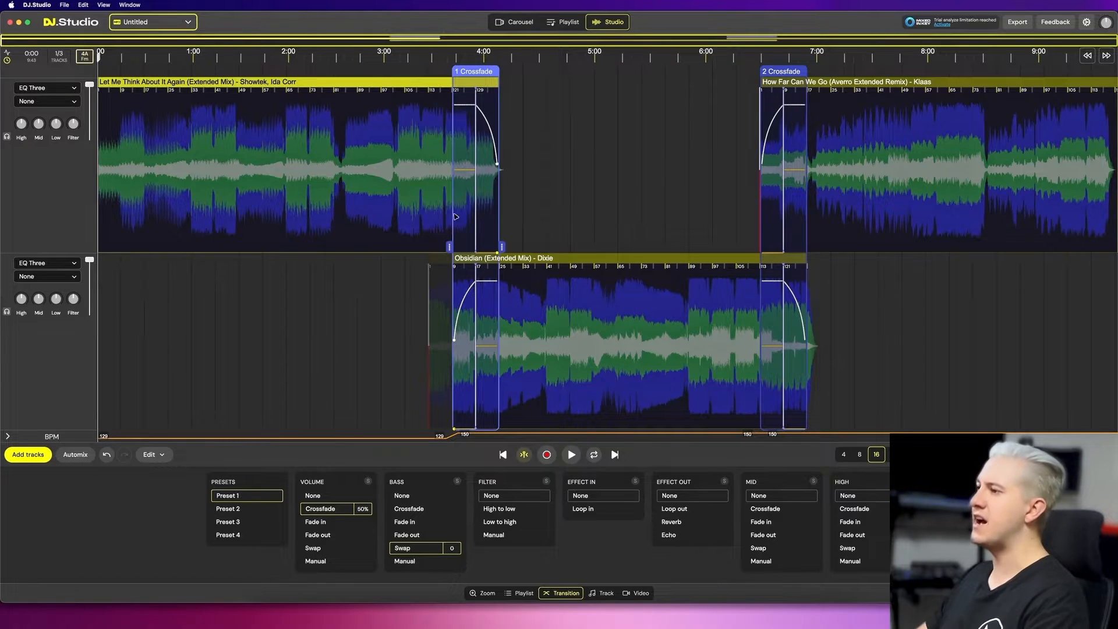
- Zoom into the first crossfade, expand the BPM lane, and play the transition
click(455, 216)
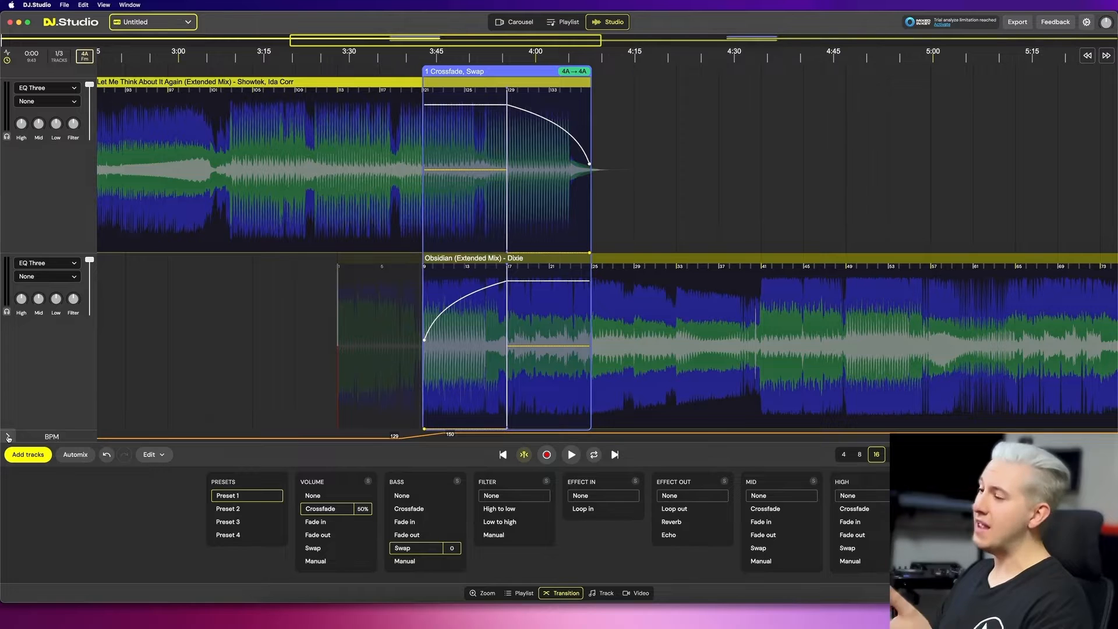
click(8, 436)
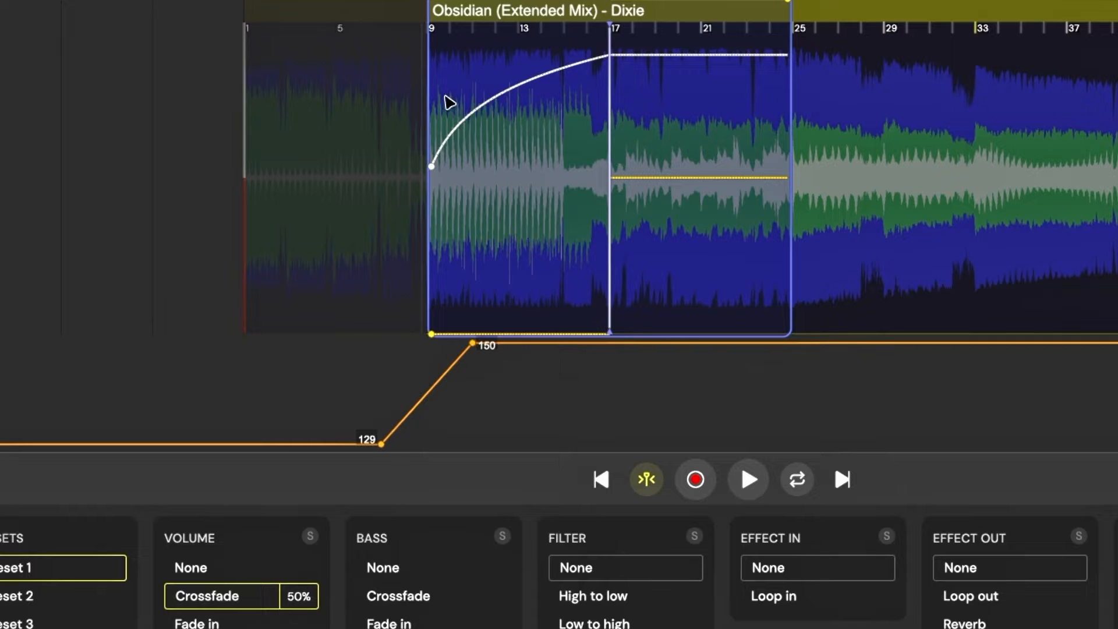
key(space)
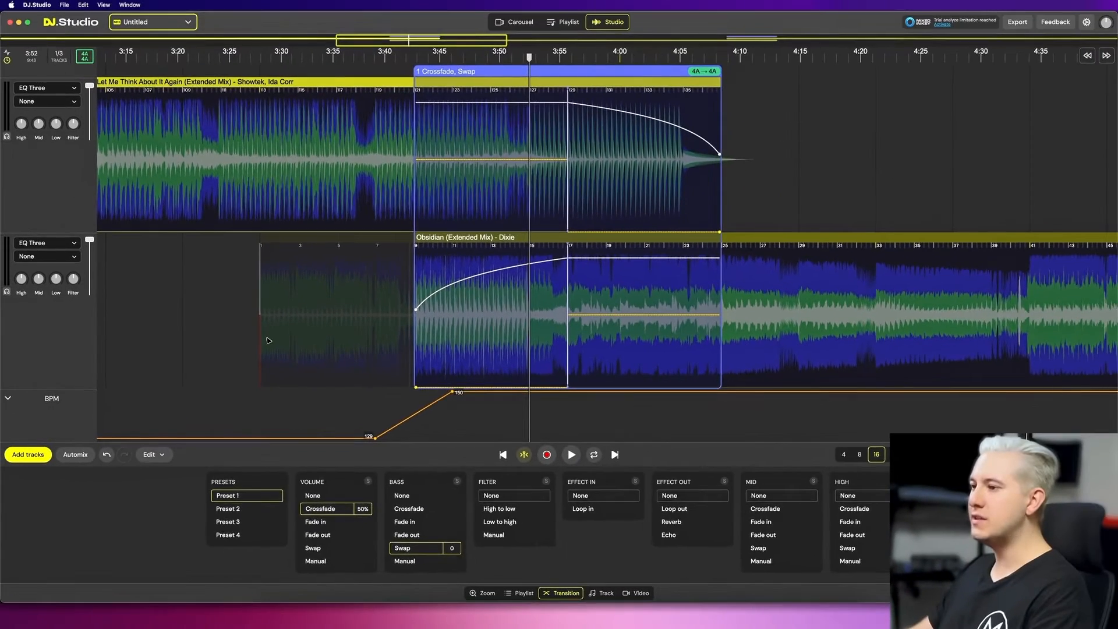
- Stretch the first transition's BPM ramp so the tempo rise from 129 starts earlier
drag(177, 248, 482, 232)
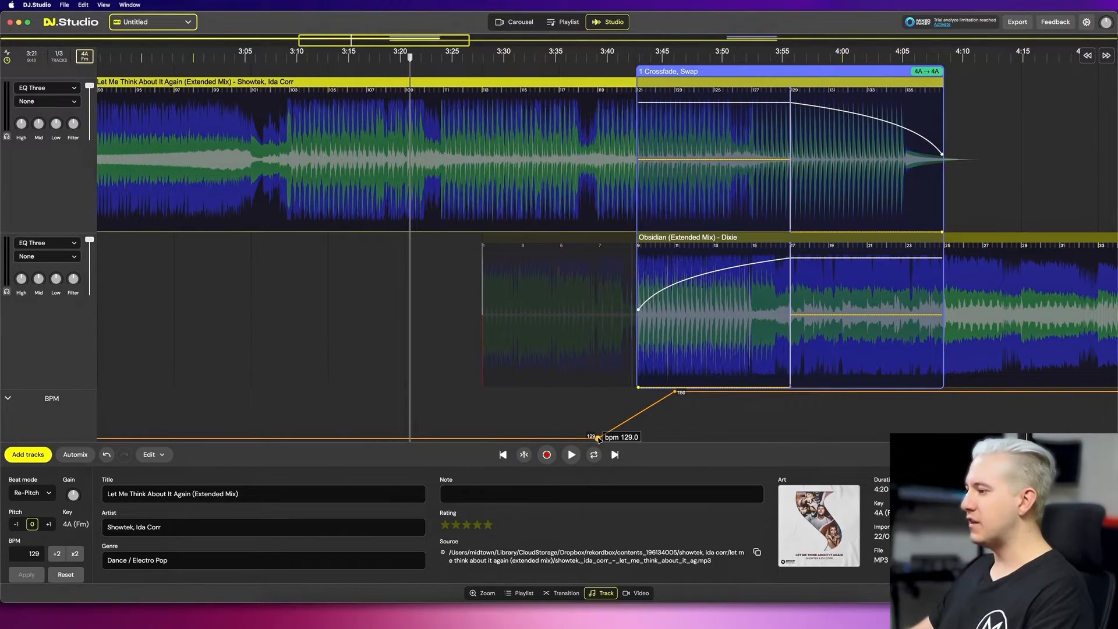
drag(422, 438, 410, 438)
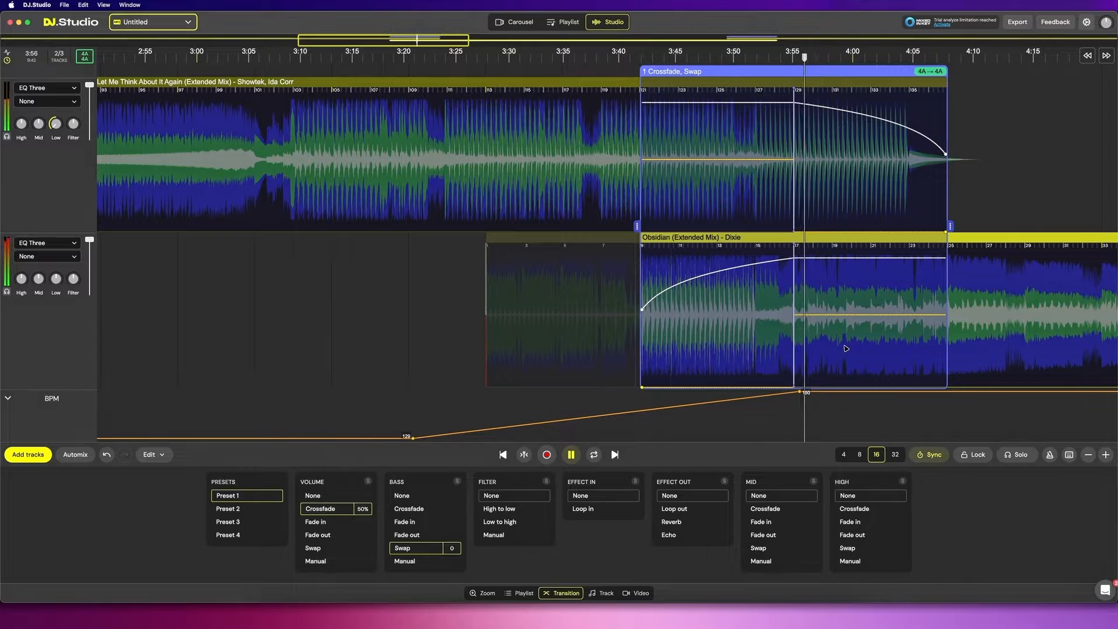
- Preview the first transition and move its 150 BPM point slightly later
key(space)
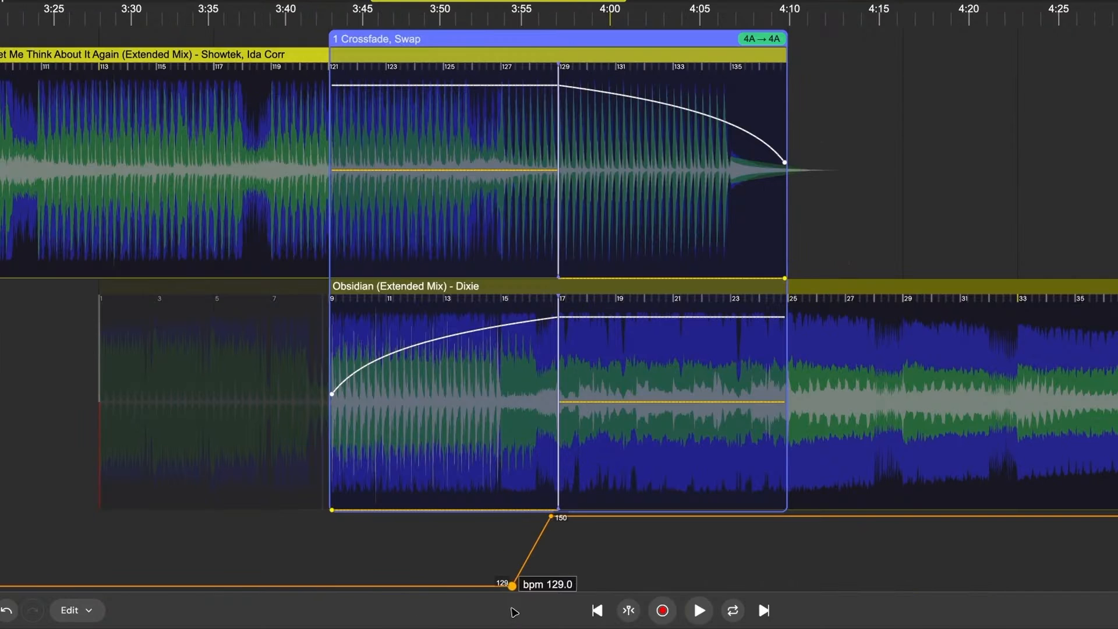
key(space)
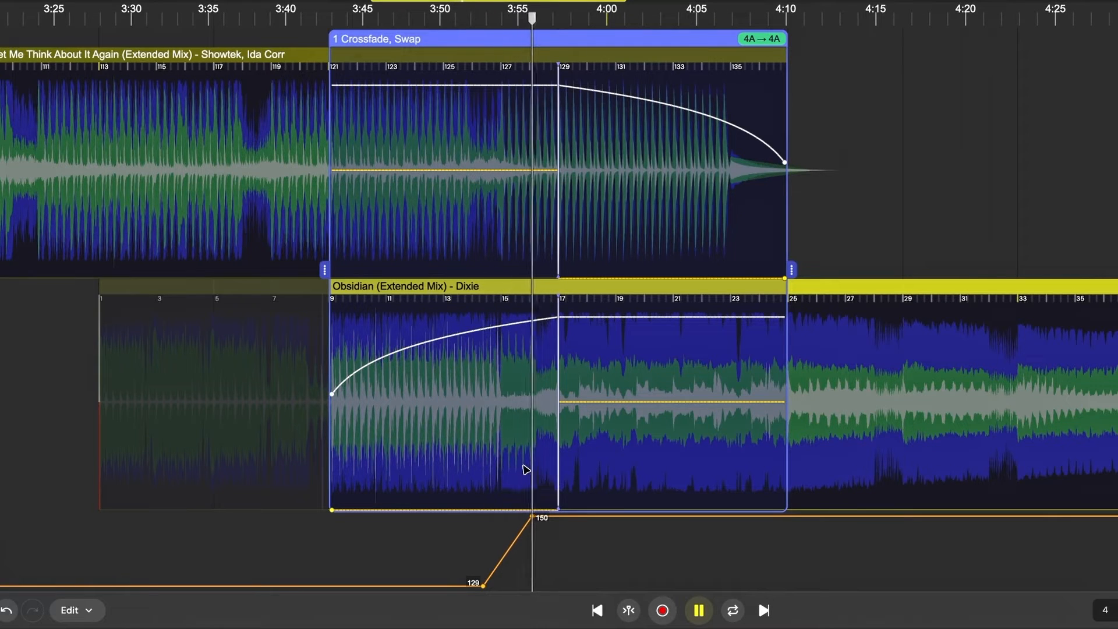
mouse_move(531, 517)
mouse_down()
mouse_move(565, 520)
mouse_move(539, 520)
mouse_move(552, 519)
mouse_up()
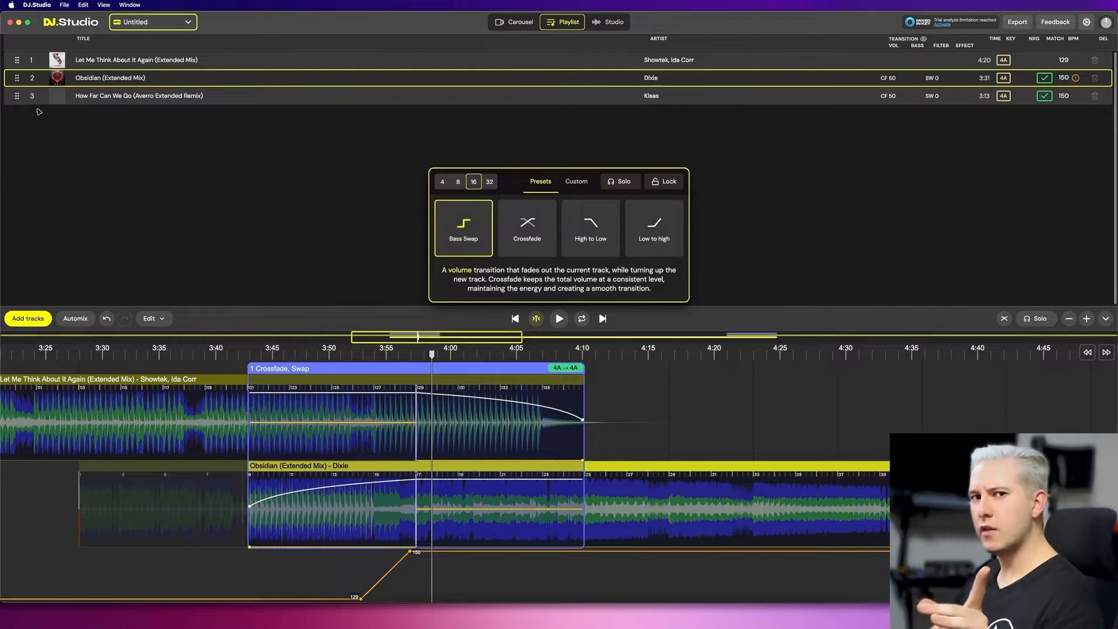
- Move How Far Can We Go (Averro Extended Remix) up to second place in the playlist
click(18, 97)
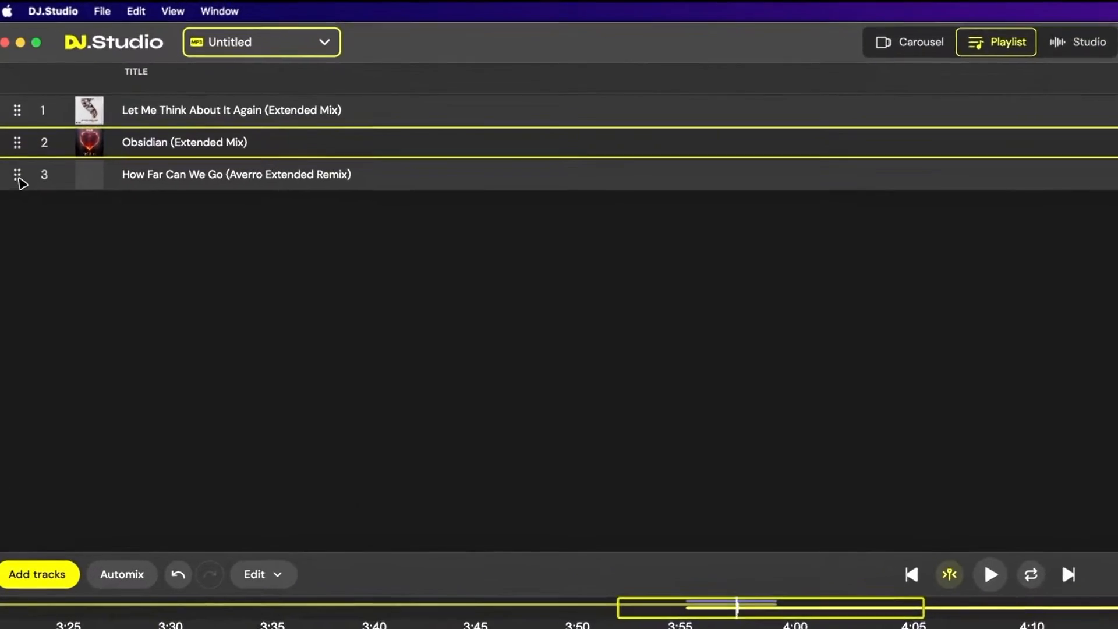
drag(19, 182, 15, 147)
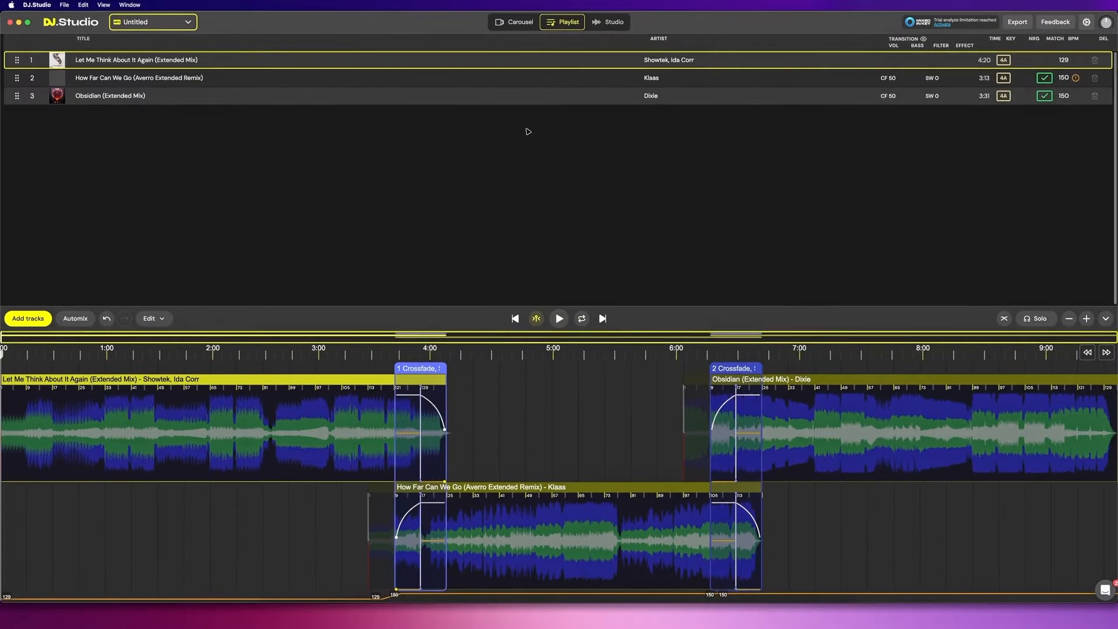
- Reshape the first transition's BPM ramp so tempo rises from 129 to 150 over a short span mid-crossfade
click(601, 23)
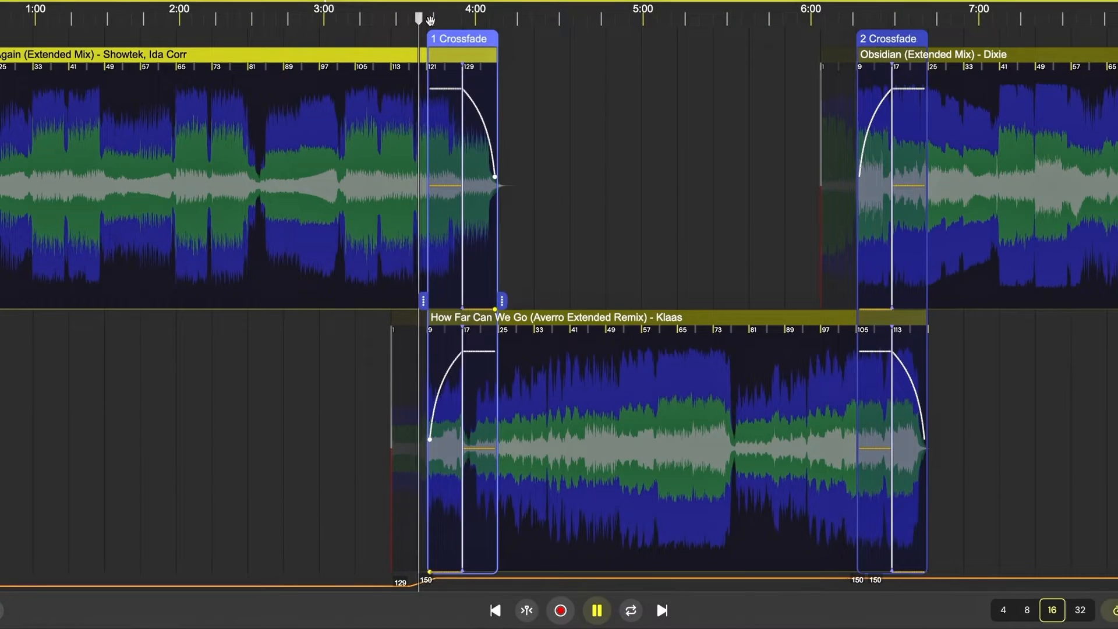
scroll(417, 159, up, 5)
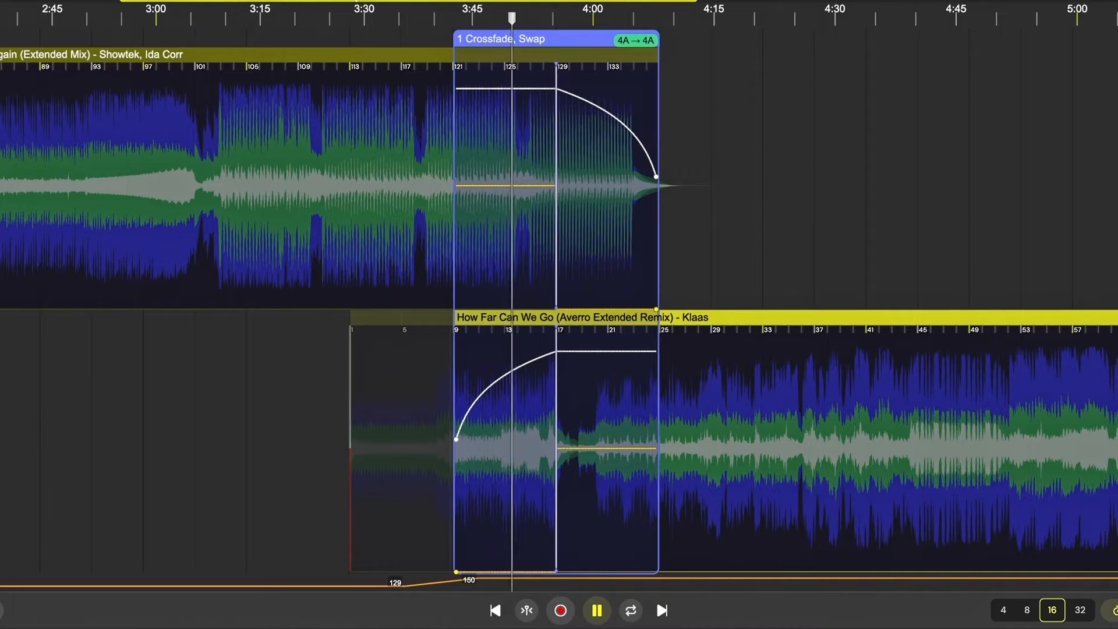
click(8, 398)
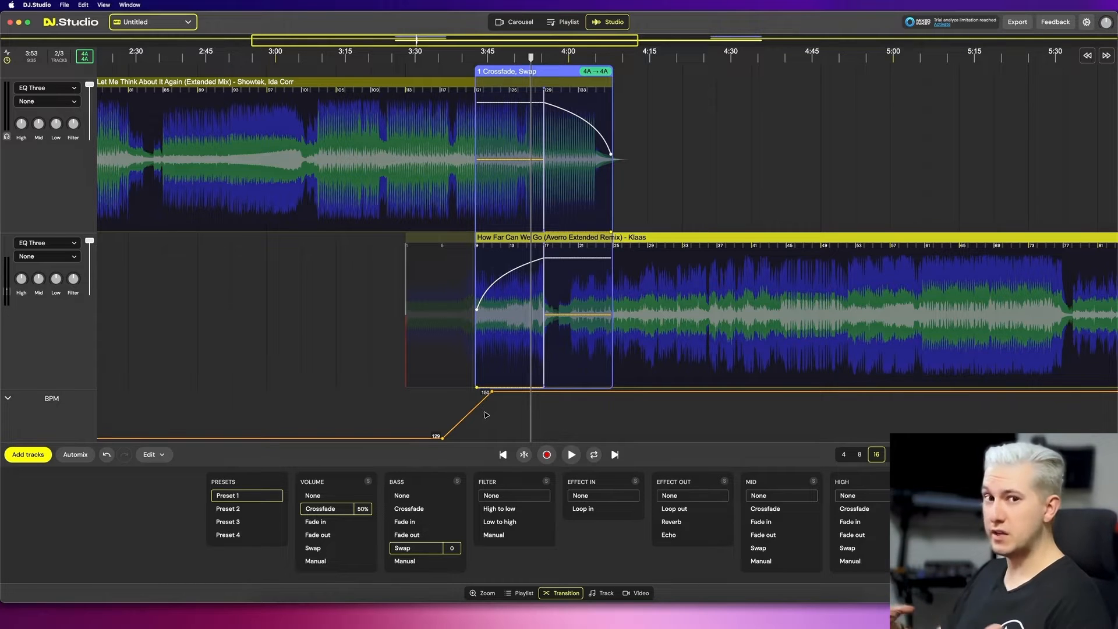
drag(492, 391, 549, 391)
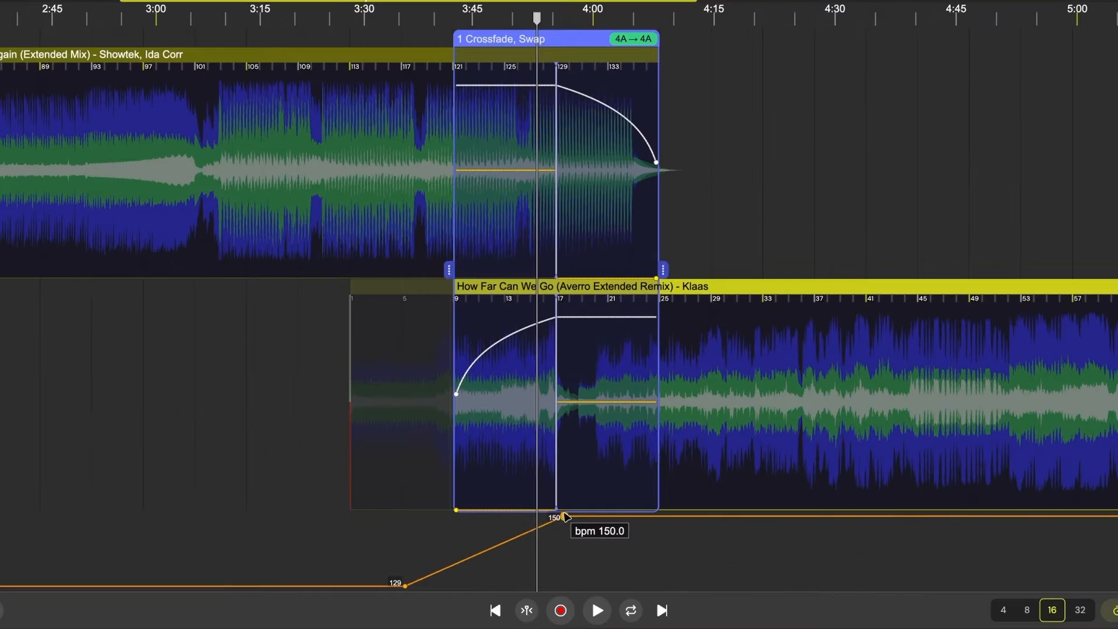
drag(442, 438, 530, 438)
drag(549, 391, 560, 391)
drag(530, 437, 500, 438)
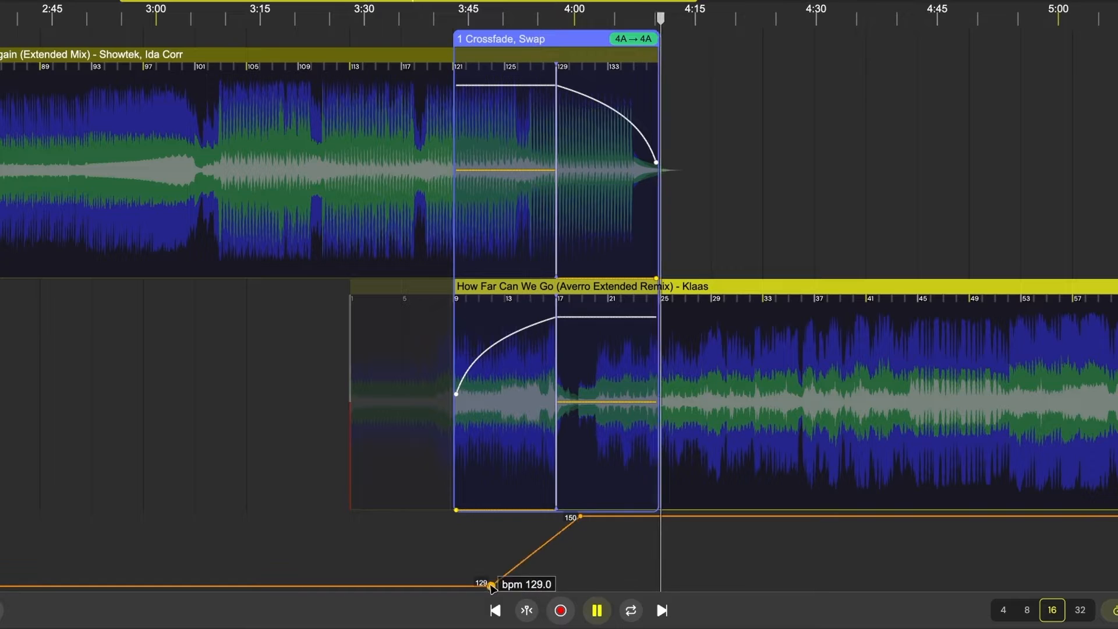
drag(580, 516, 597, 516)
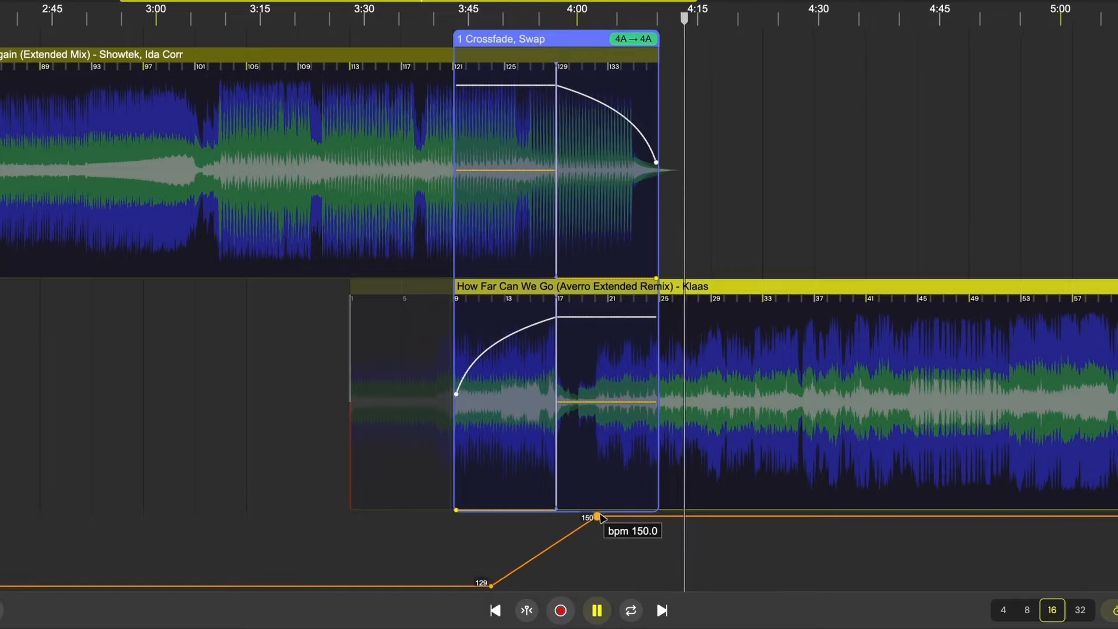
drag(490, 586, 548, 586)
click(541, 403)
scroll(575, 407, up, 5)
drag(602, 516, 576, 517)
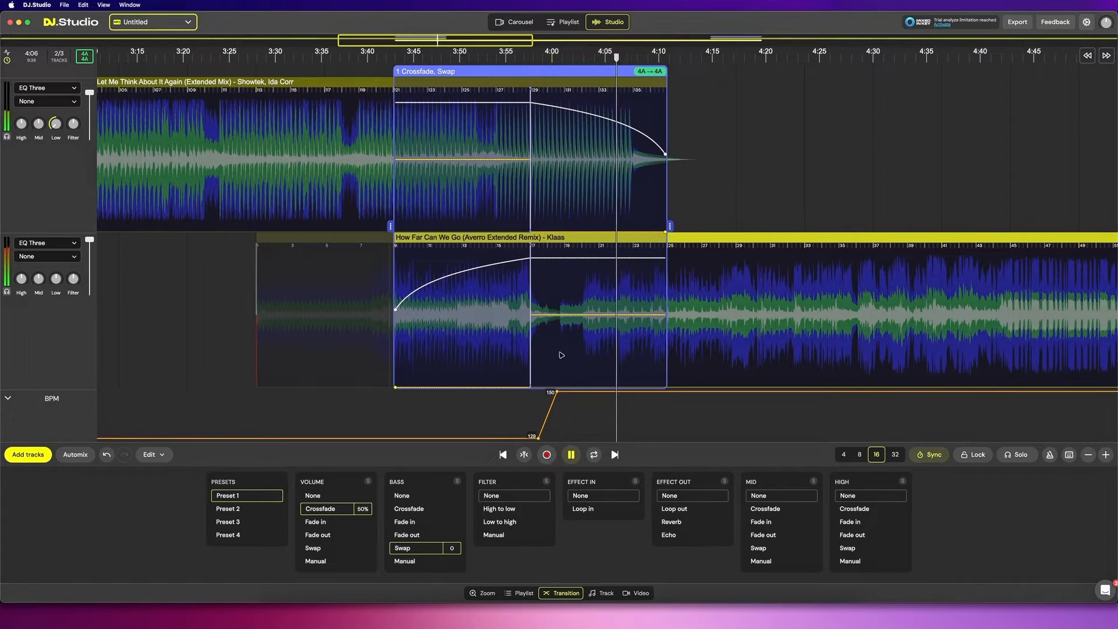
- Add an Echo effect out to the first transition and preview it
key(space)
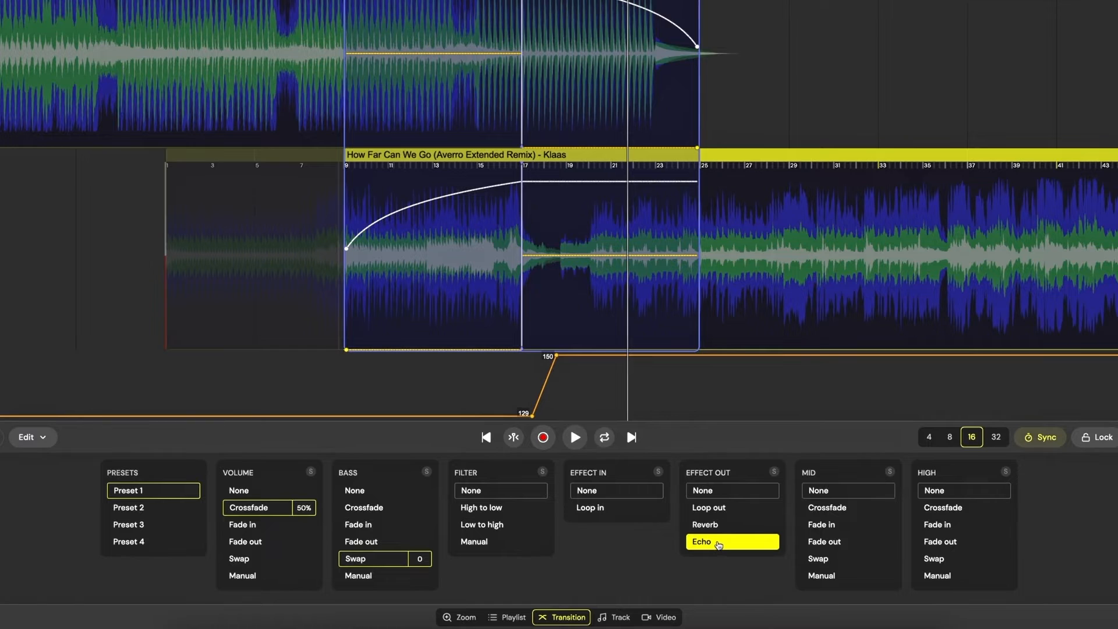
click(718, 543)
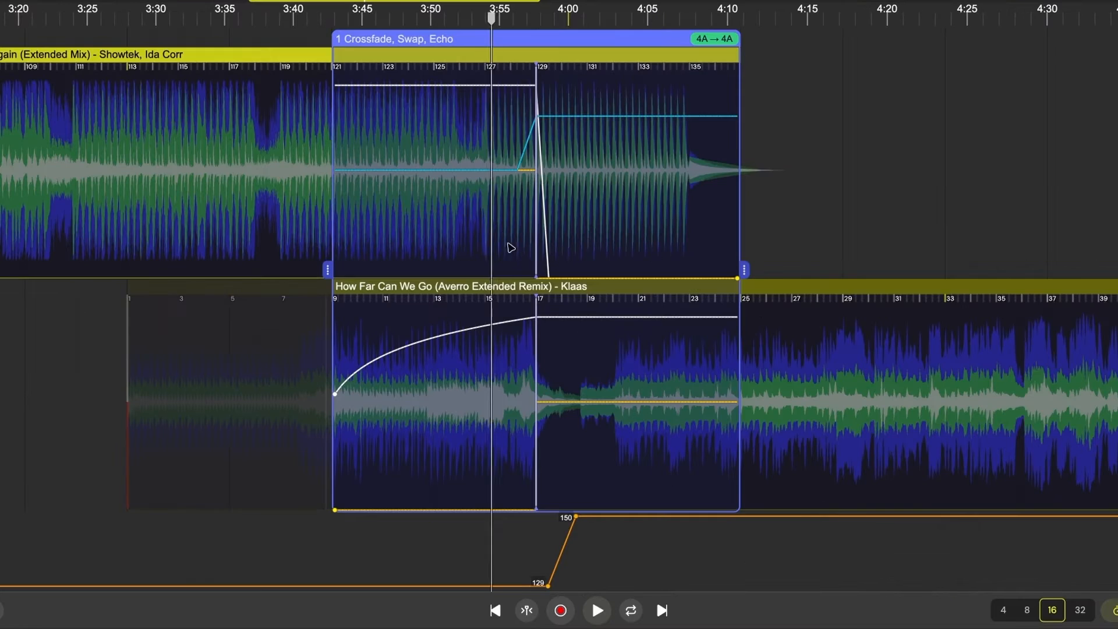
key(space)
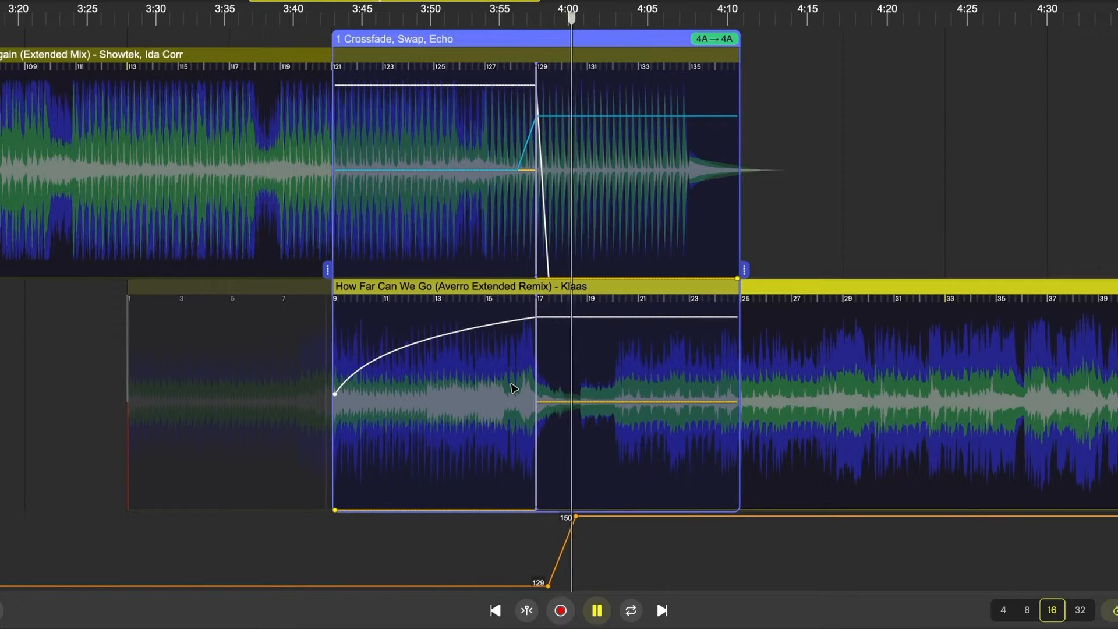
key(space)
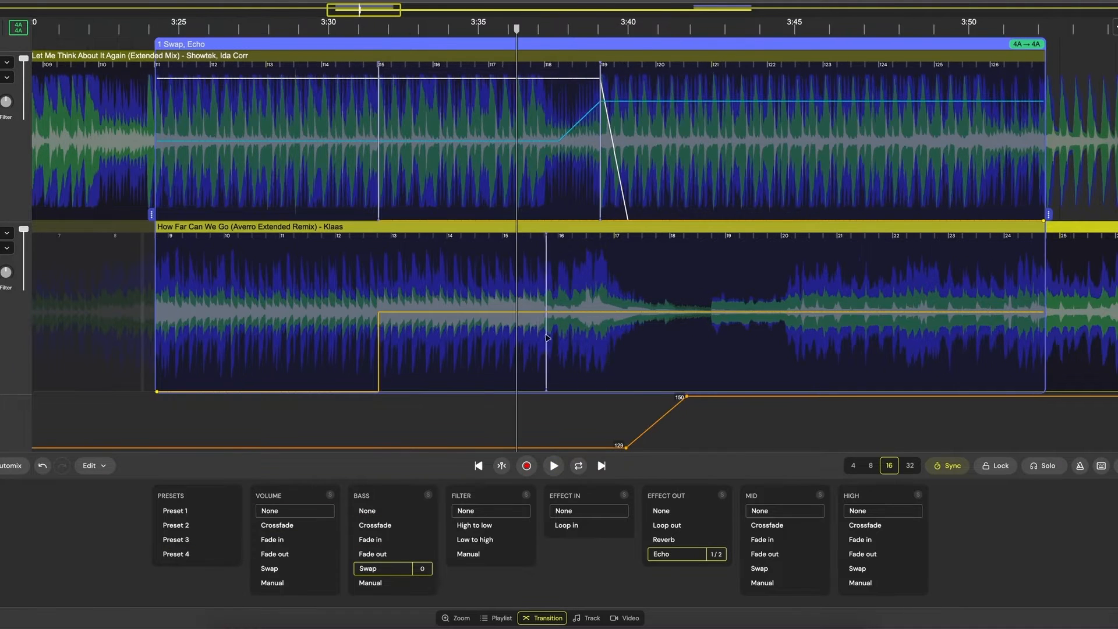
- Draw manual volume automation points on both tracks across the first transition and preview it
drag(628, 221, 603, 77)
drag(436, 303, 443, 291)
drag(156, 295, 156, 277)
drag(435, 278, 435, 271)
click(596, 257)
mouse_move(543, 266)
mouse_down()
mouse_move(543, 257)
mouse_move(605, 249)
mouse_up()
drag(529, 260, 593, 257)
click(545, 78)
drag(552, 78, 608, 89)
click(596, 83)
mouse_move(1043, 83)
mouse_down()
mouse_move(644, 220)
mouse_move(655, 220)
mouse_up()
key(space)
- Add intermediate BPM points so the tempo climbs gradually to about 133.6 before the jump to 150
key(space)
- Switch the High EQ to Manual and add points to shape the outgoing track's high EQ curve
mouse_move(622, 137)
mouse_down()
mouse_move(612, 174)
mouse_move(632, 154)
mouse_move(599, 147)
mouse_up()
click(859, 583)
click(576, 141)
click(532, 142)
click(385, 448)
drag(540, 448, 540, 441)
drag(626, 447, 619, 432)
click(333, 359)
- Move the 150 BPM point earlier and preview the transition
key(space)
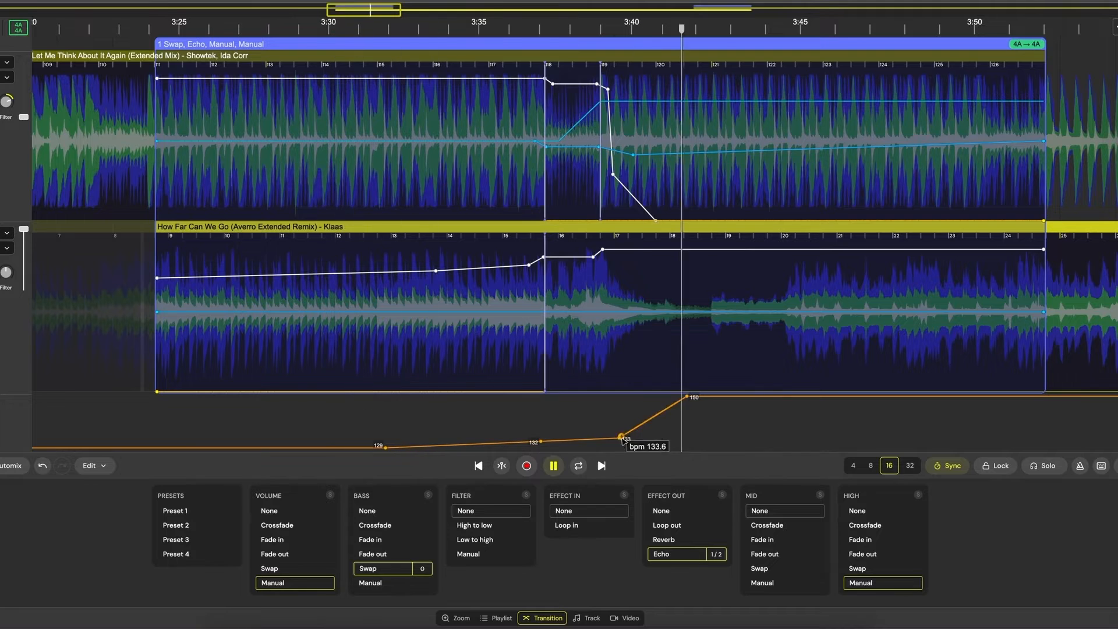
drag(687, 396, 639, 395)
key(space)
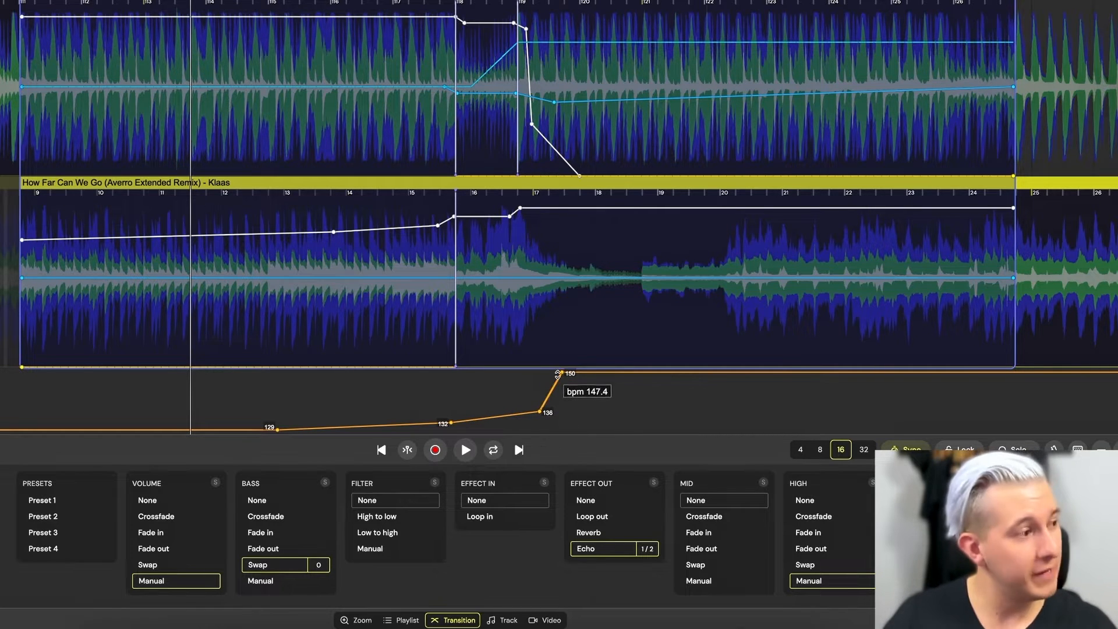
key(space)
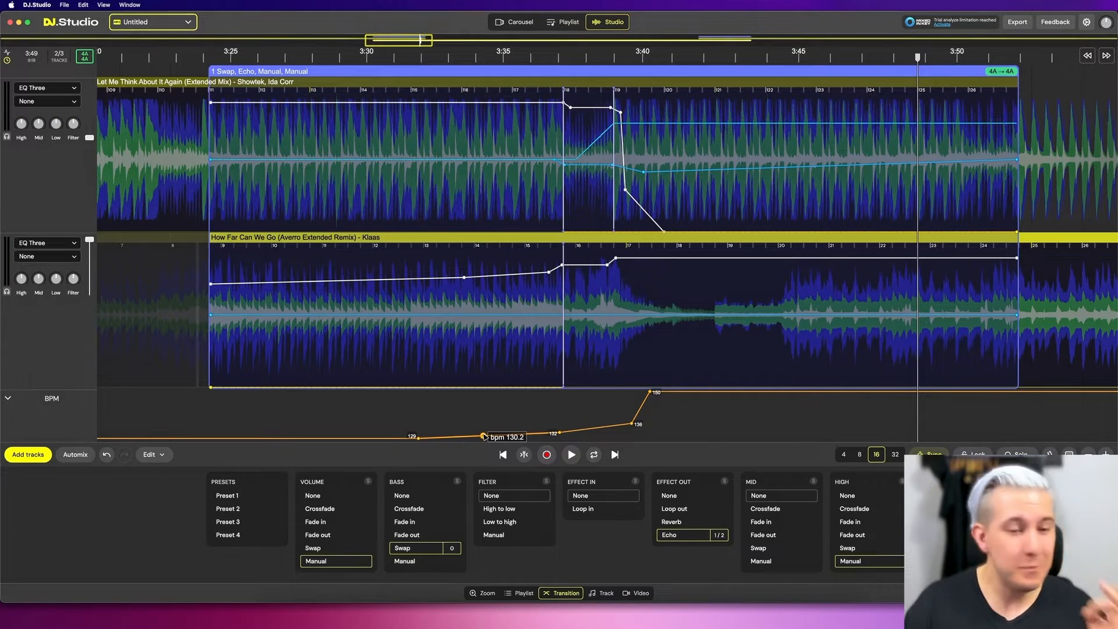
- Try to edit a selected region of the incoming track just after the tempo jump
drag(411, 354, 655, 354)
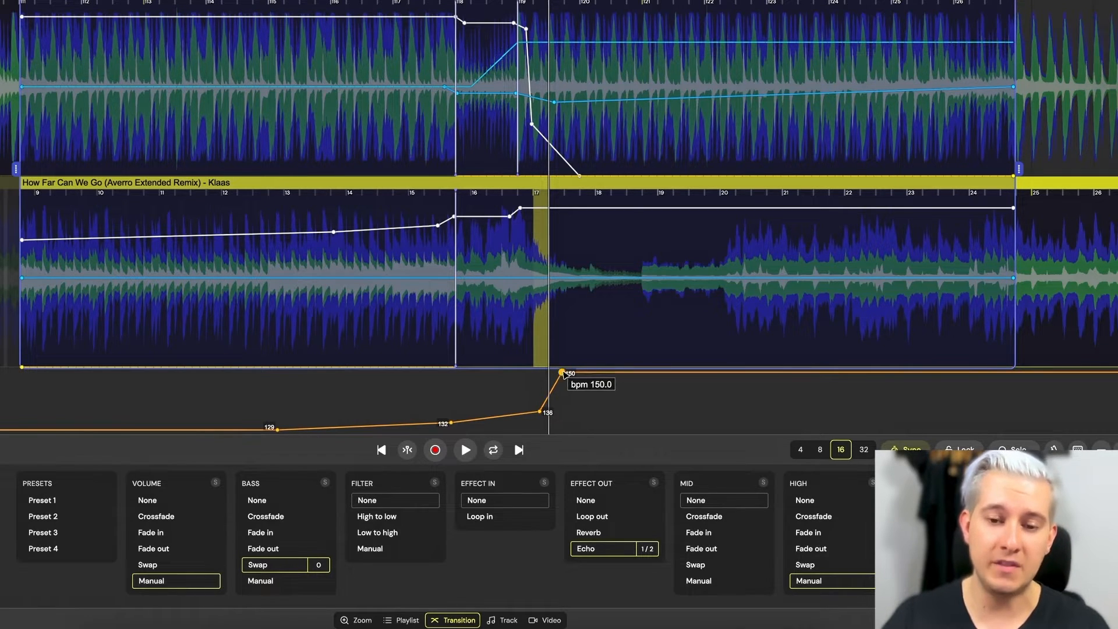
drag(532, 300, 647, 306)
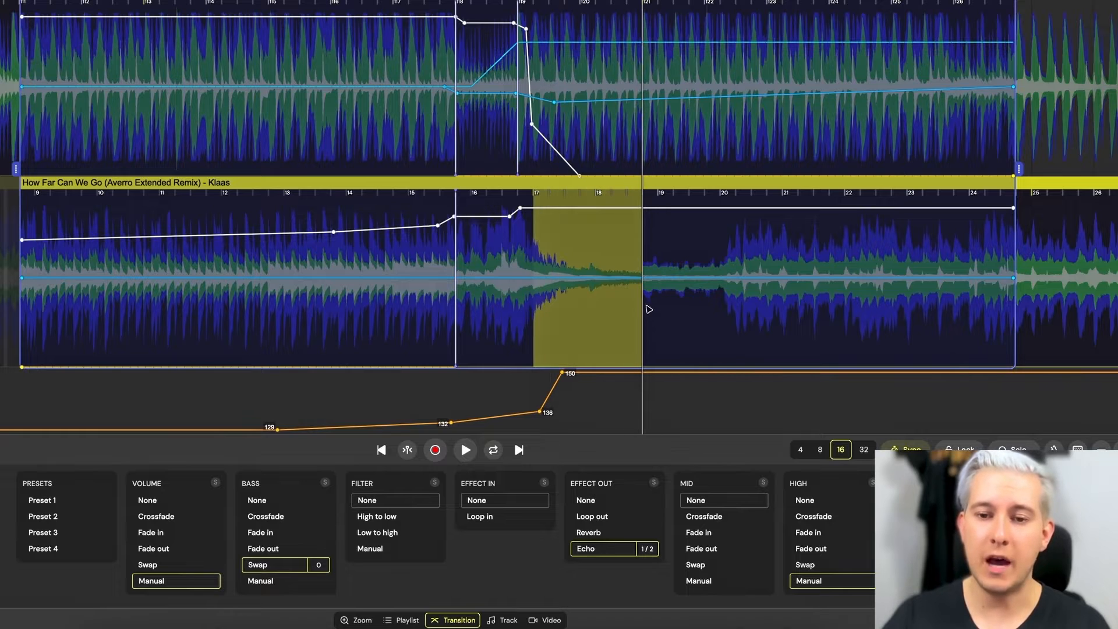
right_click(640, 311)
click(636, 295)
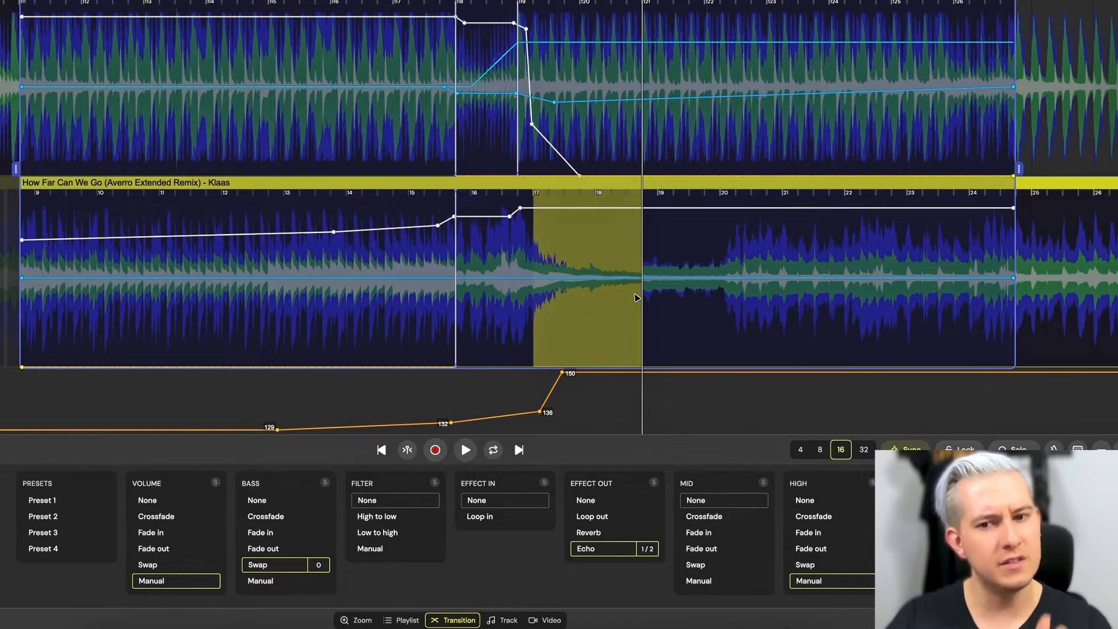
click(643, 302)
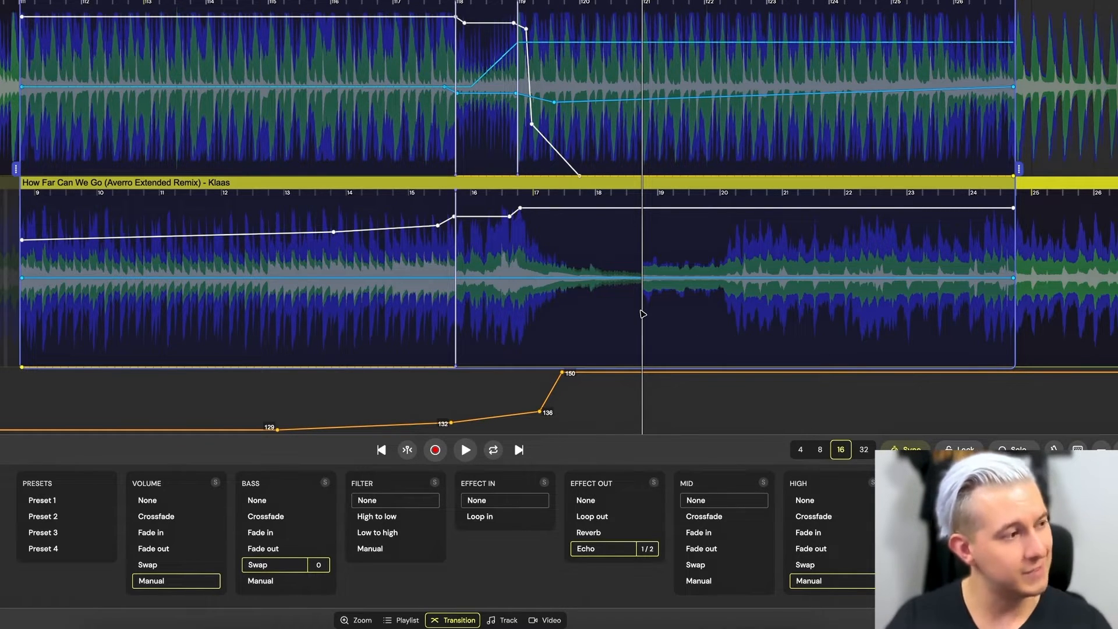
- Play the second transition and solo a track with Solo
key(space)
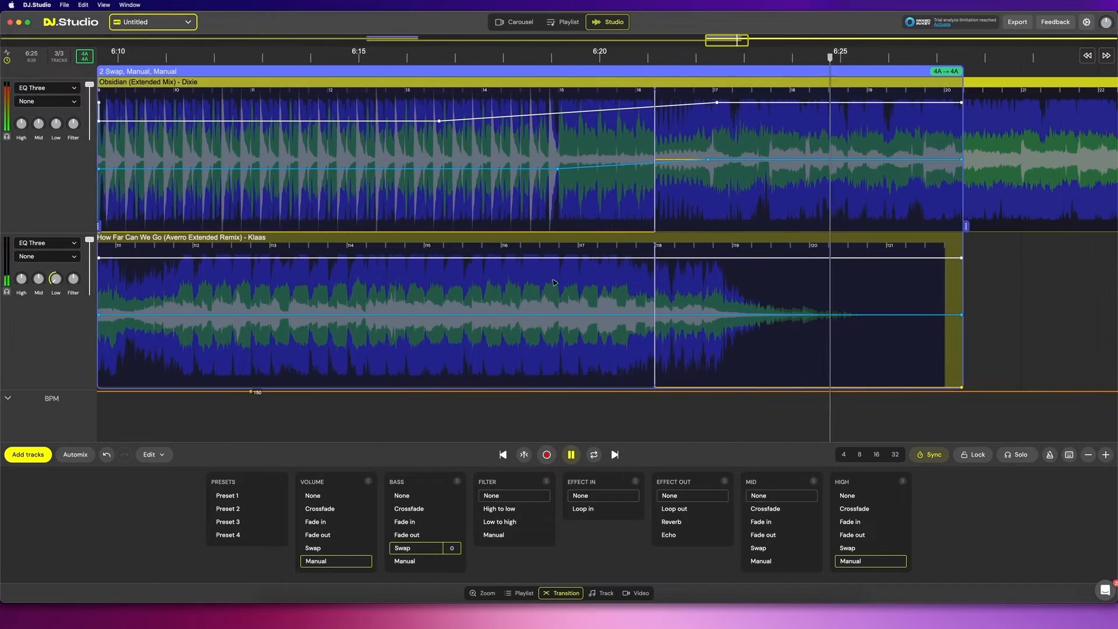
right_click(445, 282)
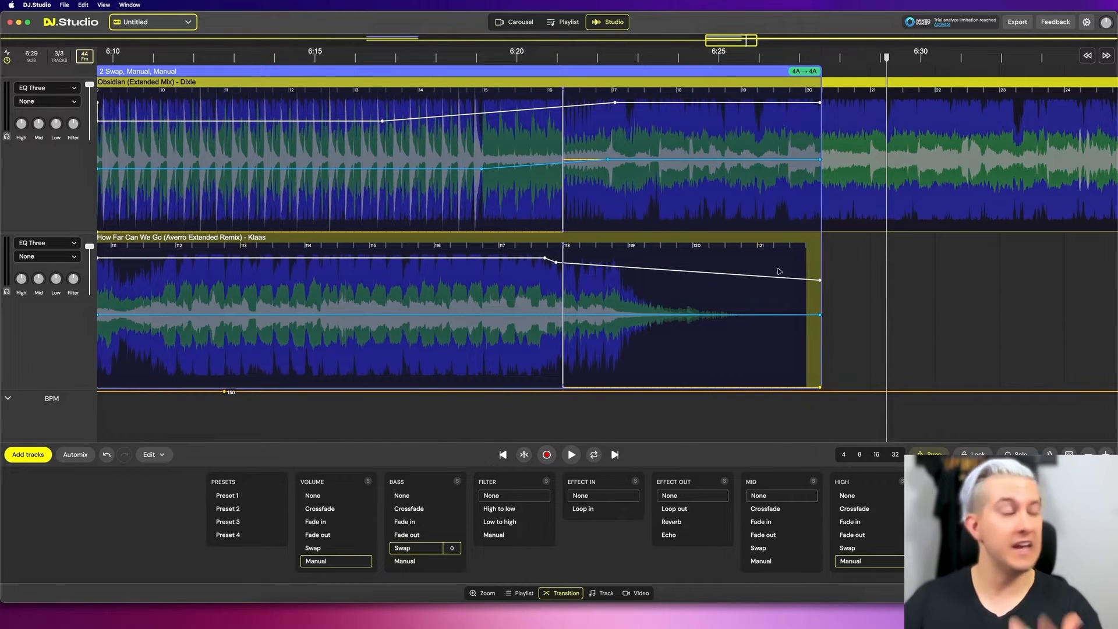
mouse_move(675, 263)
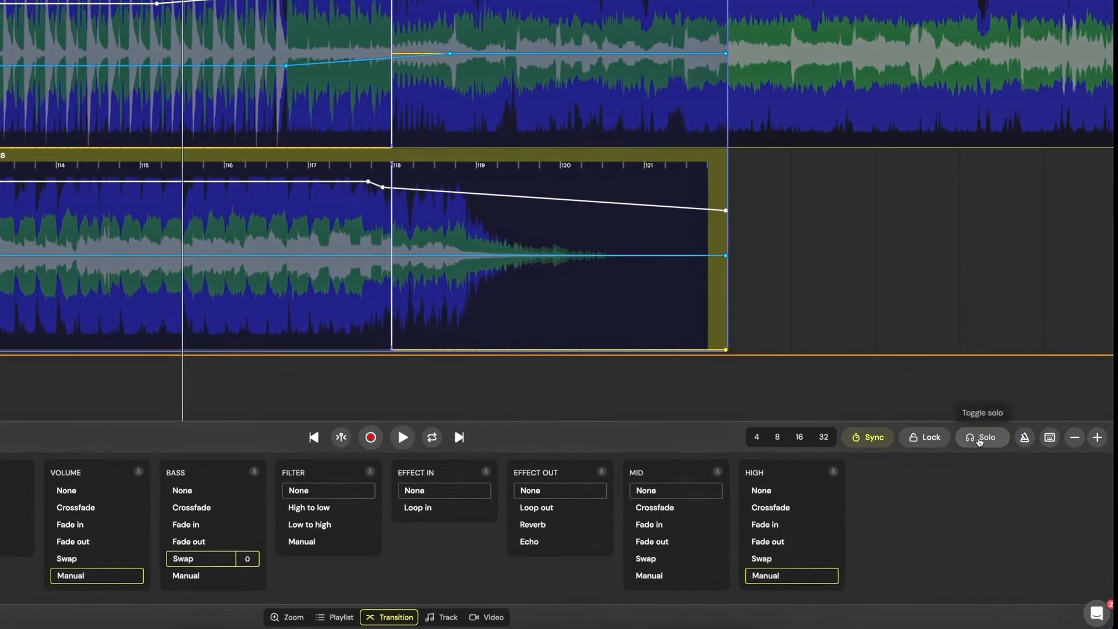
click(979, 438)
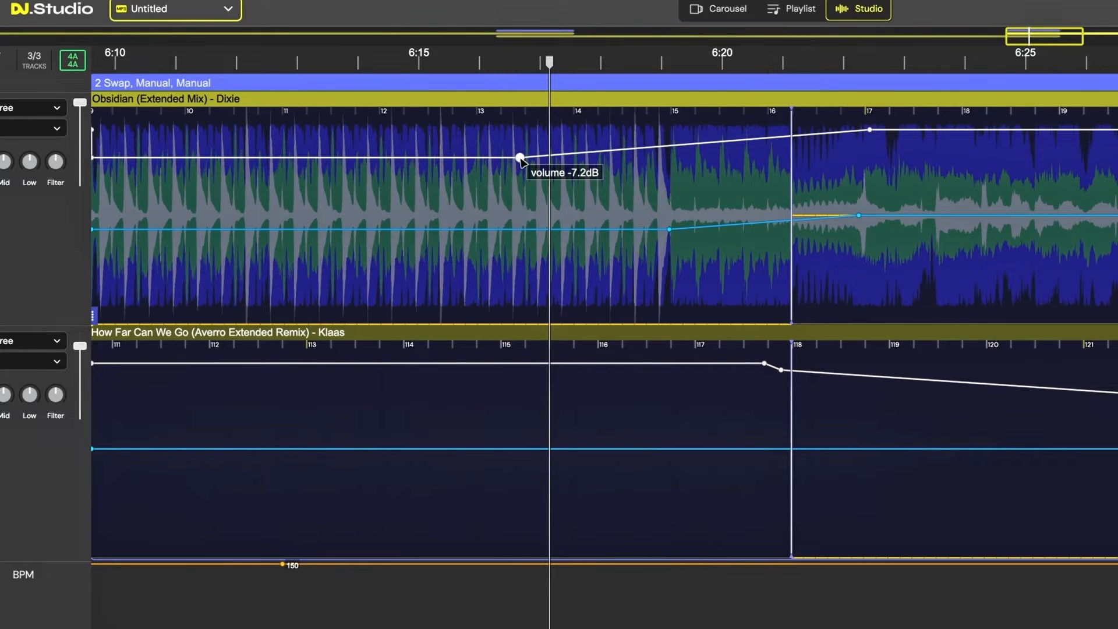
- Raise the incoming Obsidian track's volume automation point in the second transition to about -1.8 dB
drag(520, 157, 640, 138)
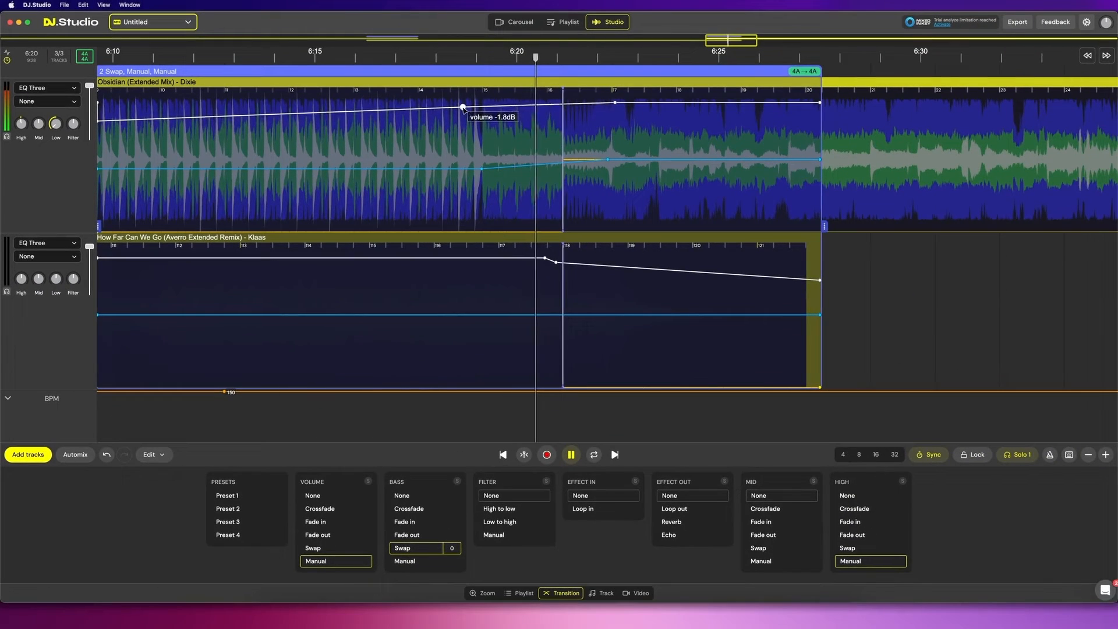
drag(464, 108, 464, 103)
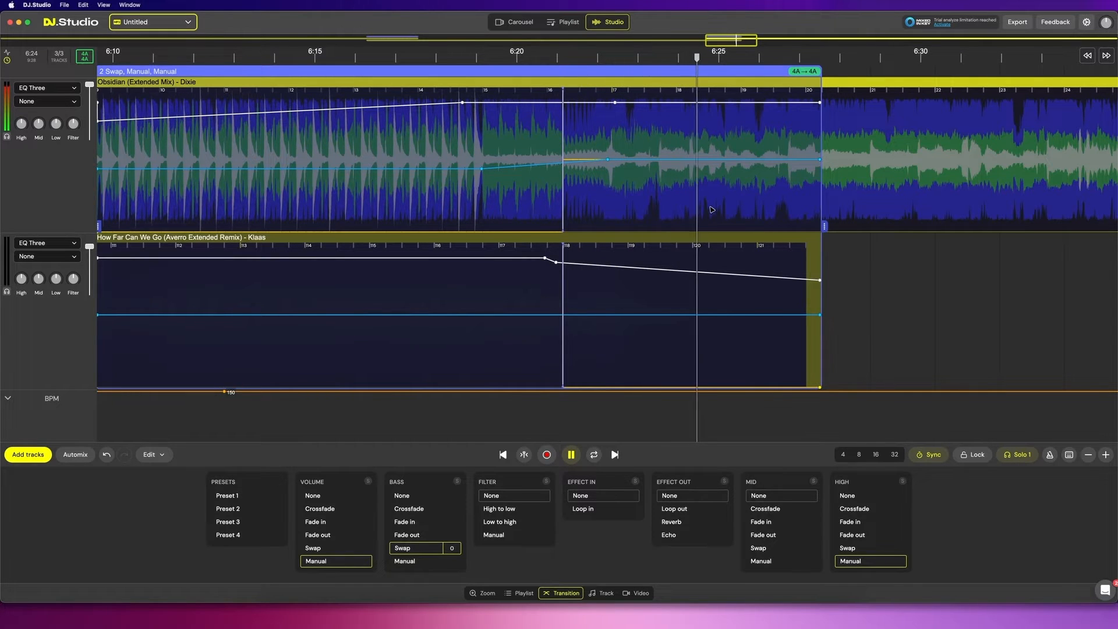
- Stop playback and delete the How Far Can We Go (Averro Extended Remix) track from the playlist
key(space)
click(660, 206)
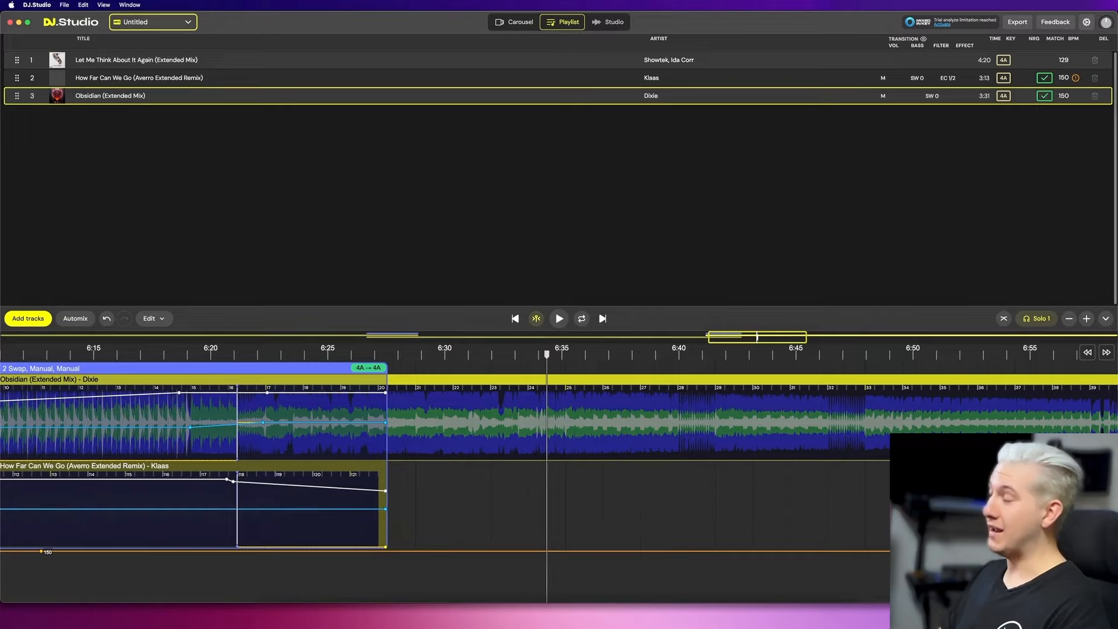
click(1095, 78)
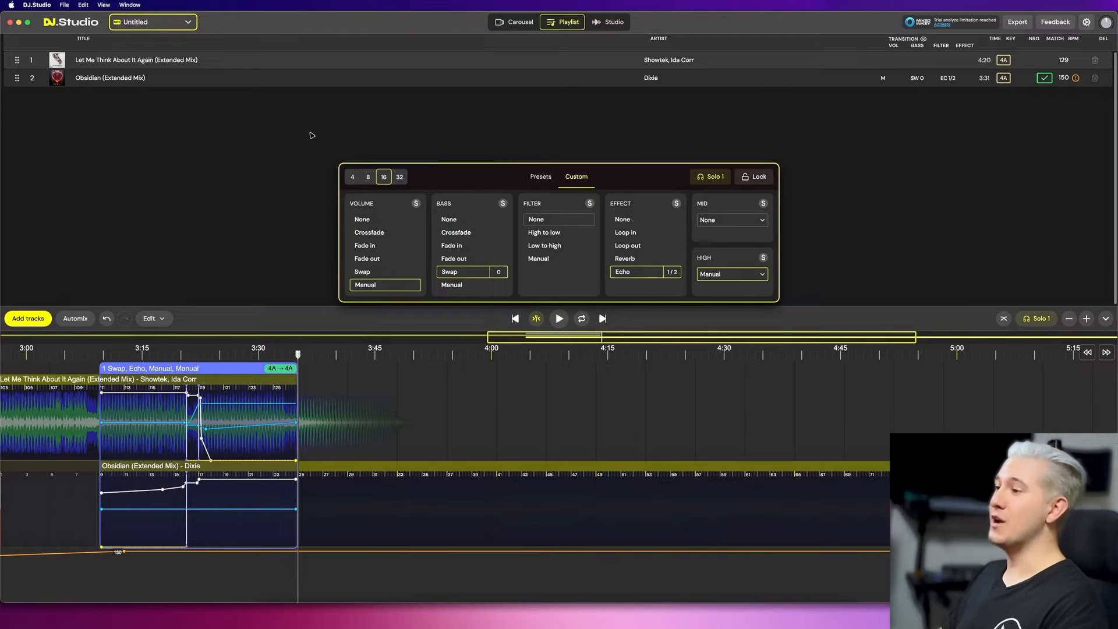
click(312, 135)
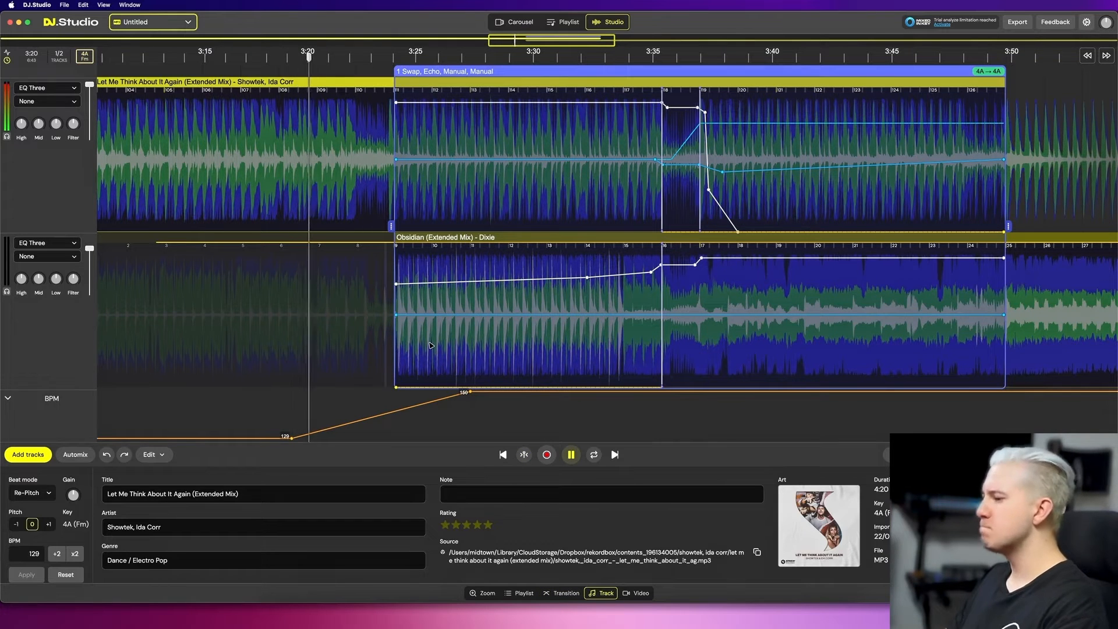
click(431, 346)
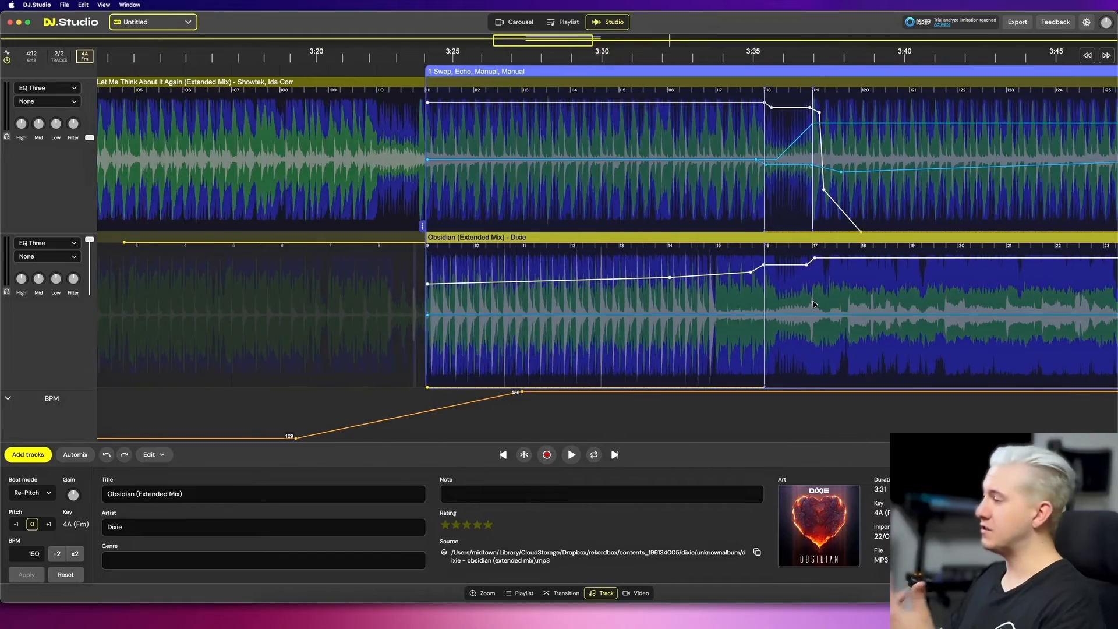
- Scroll through the Obsidian track and play part of it to preview the mix
scroll(1095, 157, left, 5)
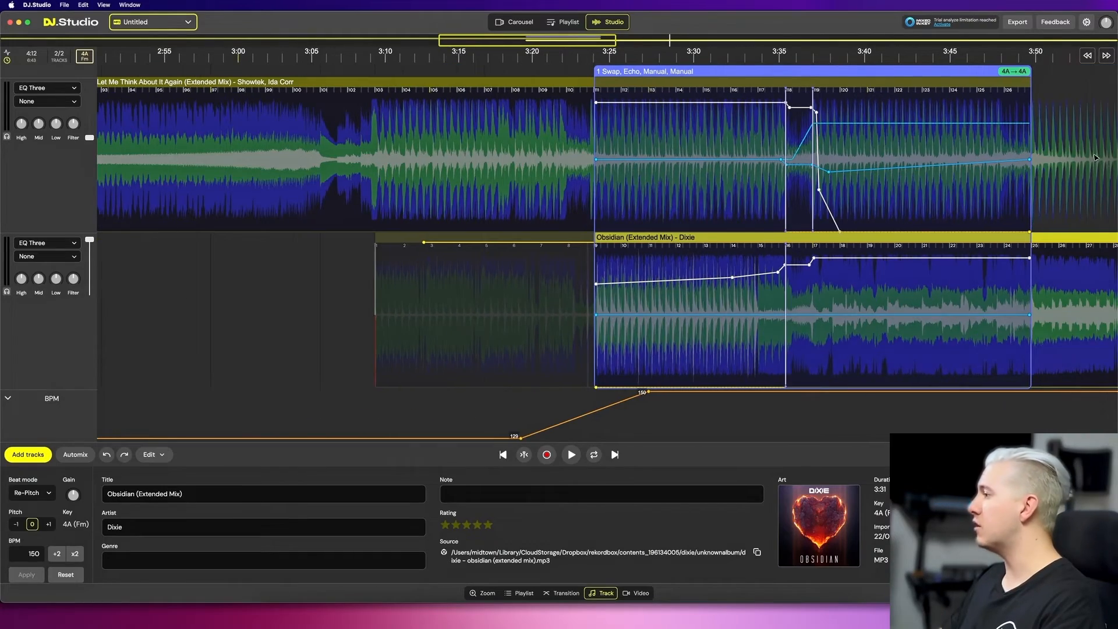
click(1083, 146)
scroll(1011, 93, right, 18)
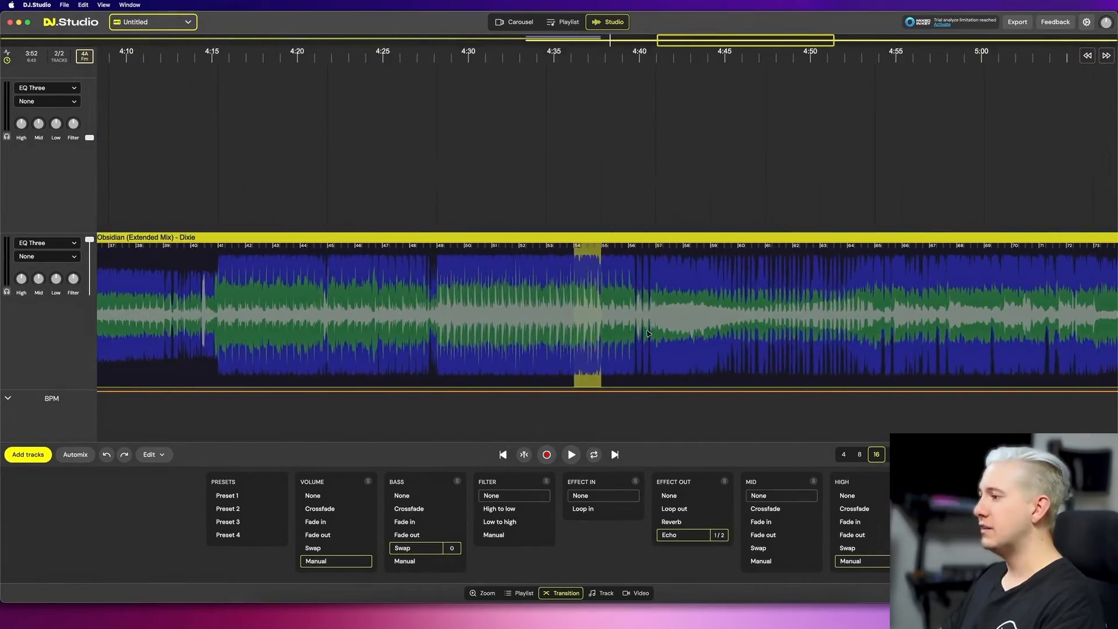
click(642, 320)
key(space)
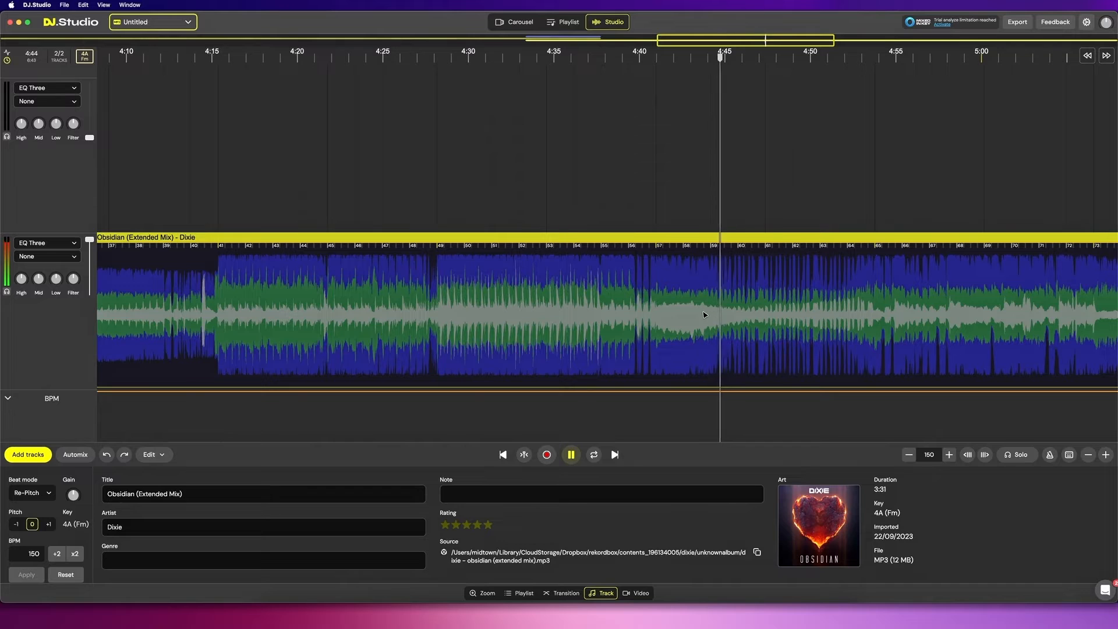
key(space)
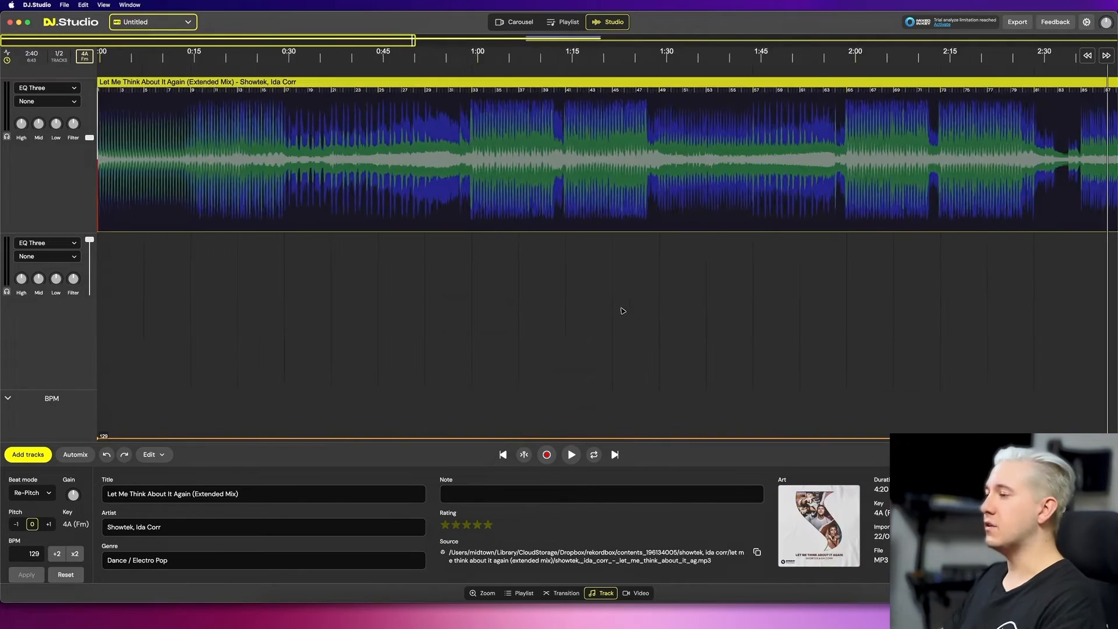
- Add tempo points to the first track's BPM ramp before the transition, at about 141, 144 and 150 BPM
click(826, 322)
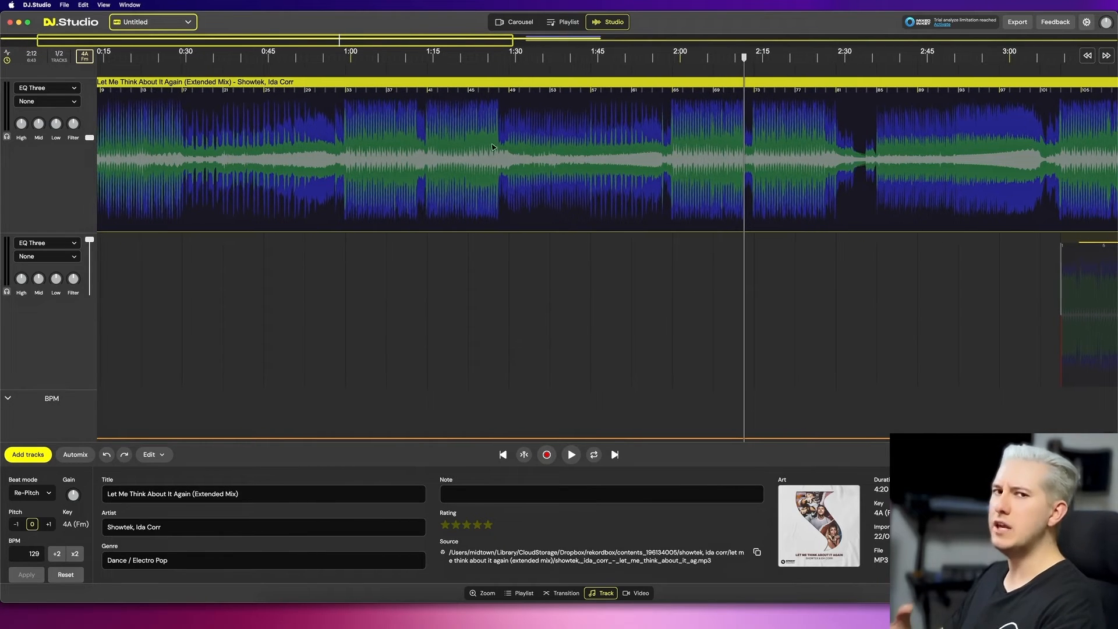
drag(759, 263, 566, 259)
drag(486, 271, 839, 250)
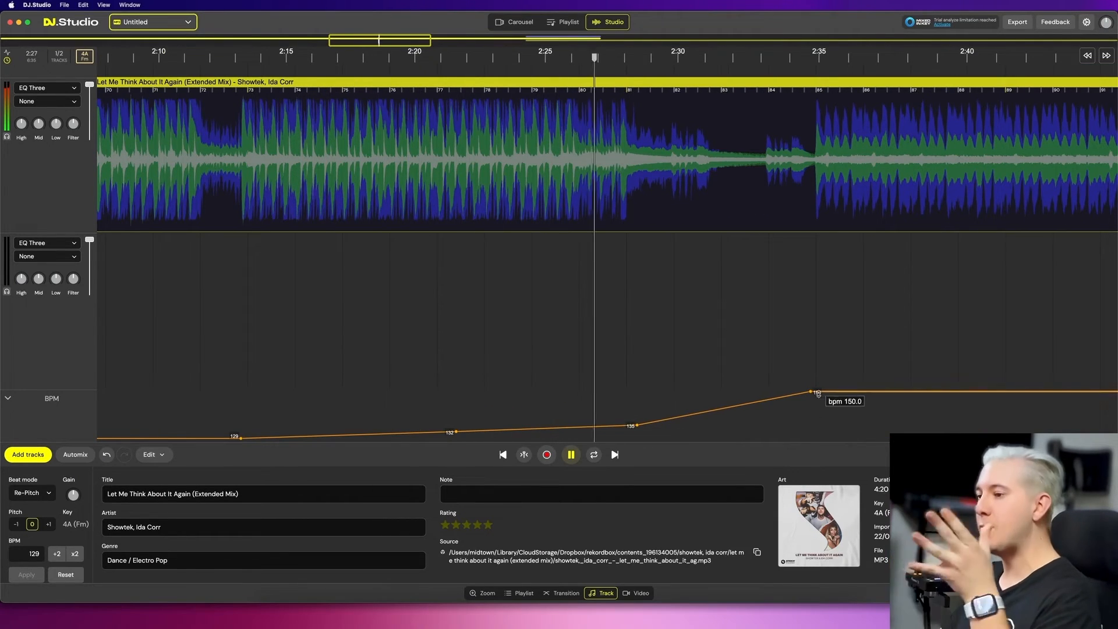
click(753, 402)
drag(753, 402, 758, 391)
click(716, 406)
click(671, 412)
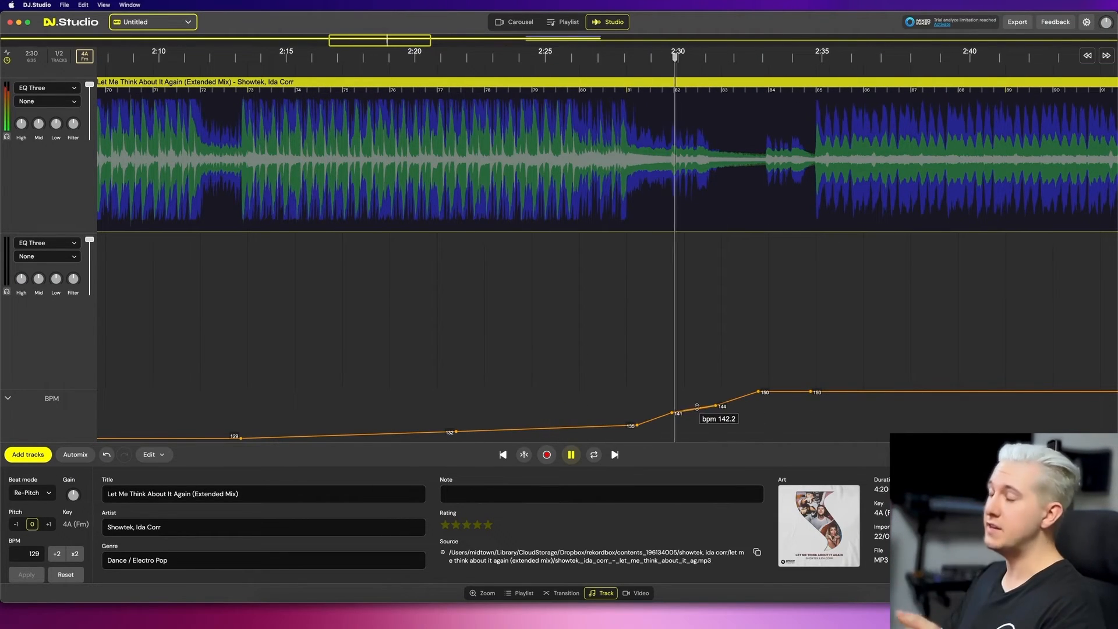
- Raise the ramp points so the first track's tempo climbs through about 142 to 146 BPM
drag(716, 406, 716, 401)
drag(671, 413, 671, 409)
drag(637, 425, 631, 423)
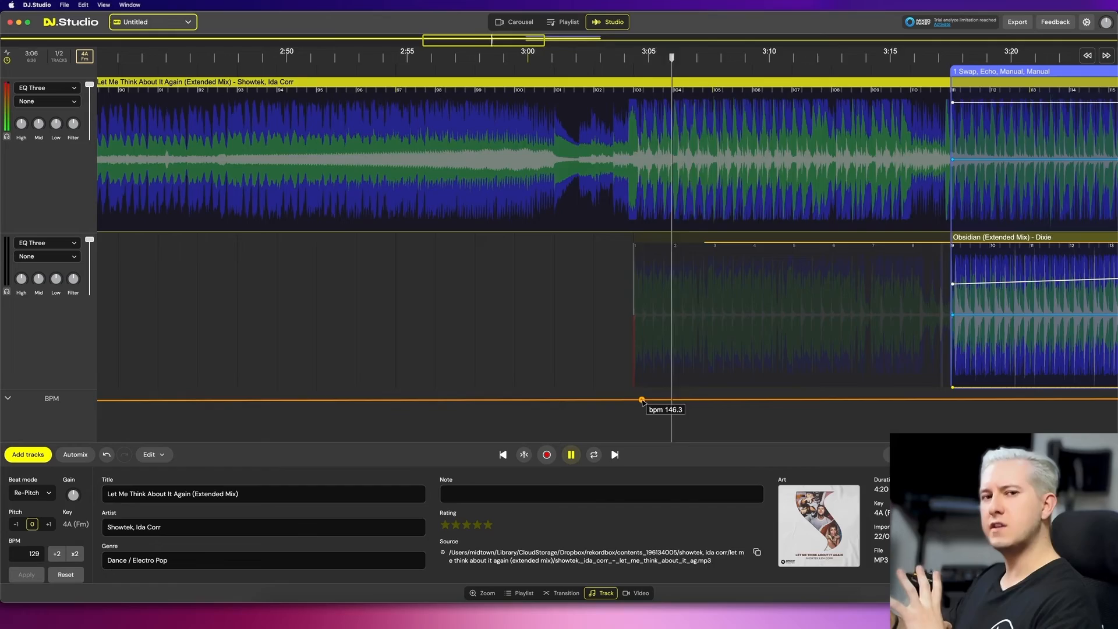
right_click(394, 309)
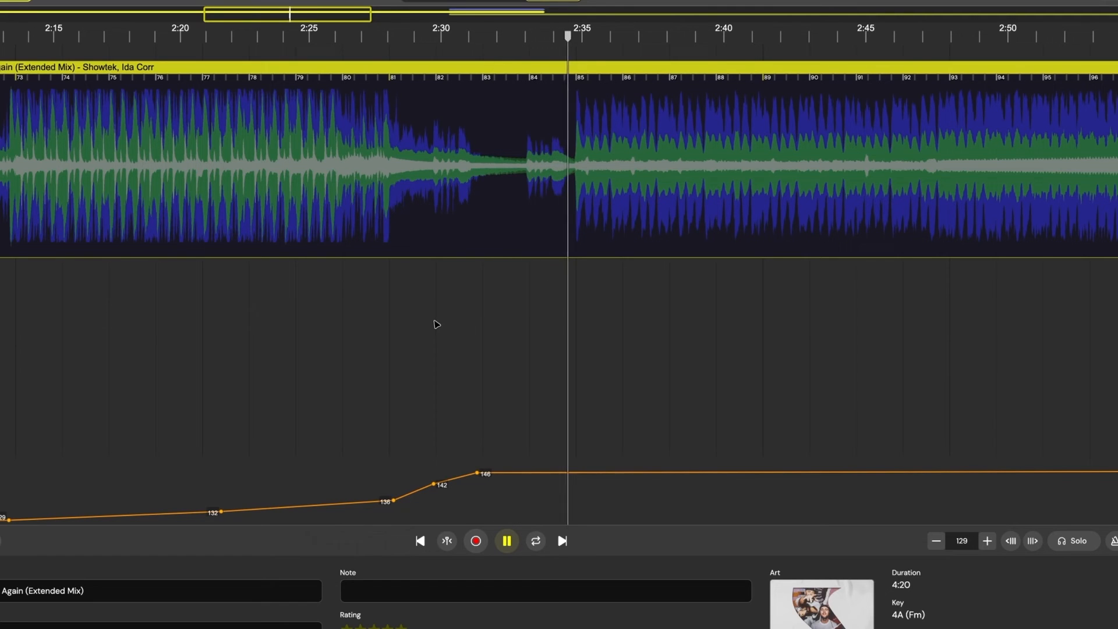
- Play the adjusted tempo ramp and scroll to the first transition to review it
key(space)
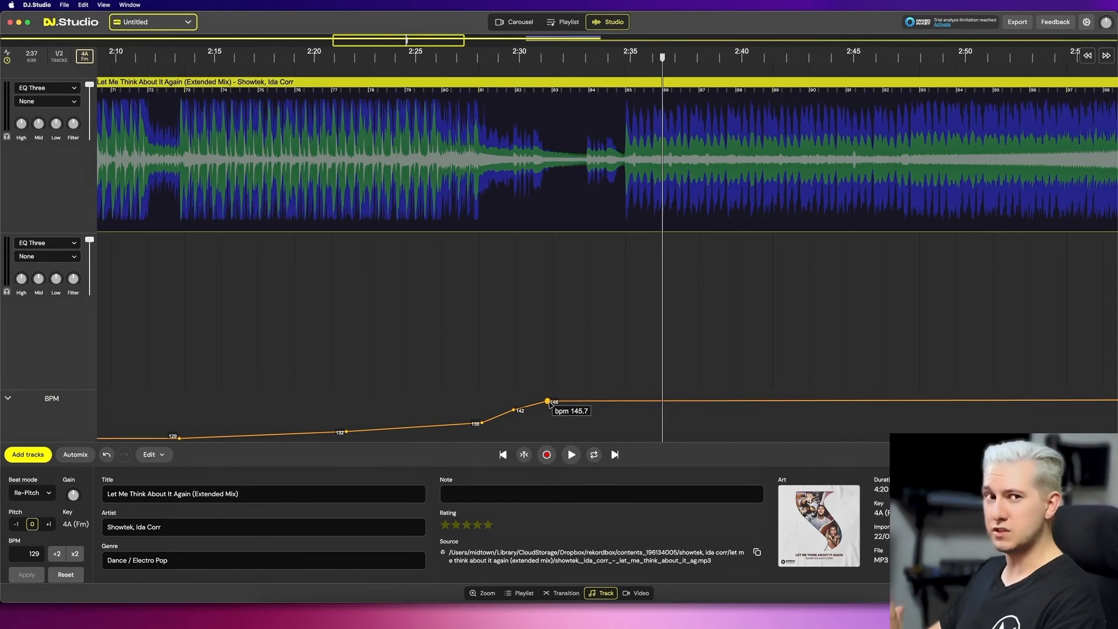
scroll(812, 332, right, 5)
drag(811, 332, 269, 299)
scroll(269, 298, right, 10)
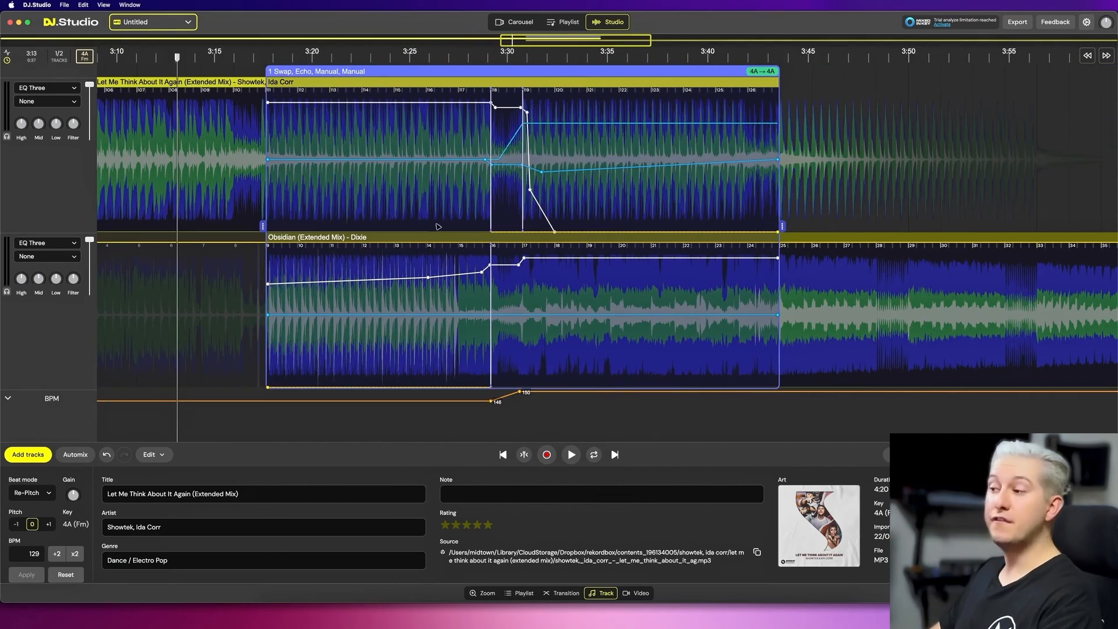